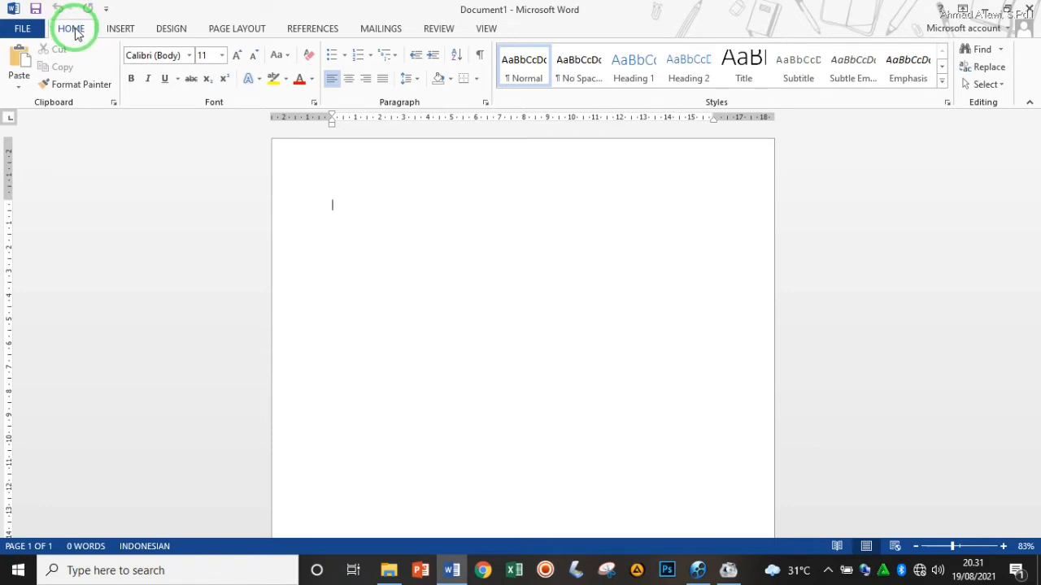
- Set the blank document's font to Times New Roman at size 12
left_click(332, 206)
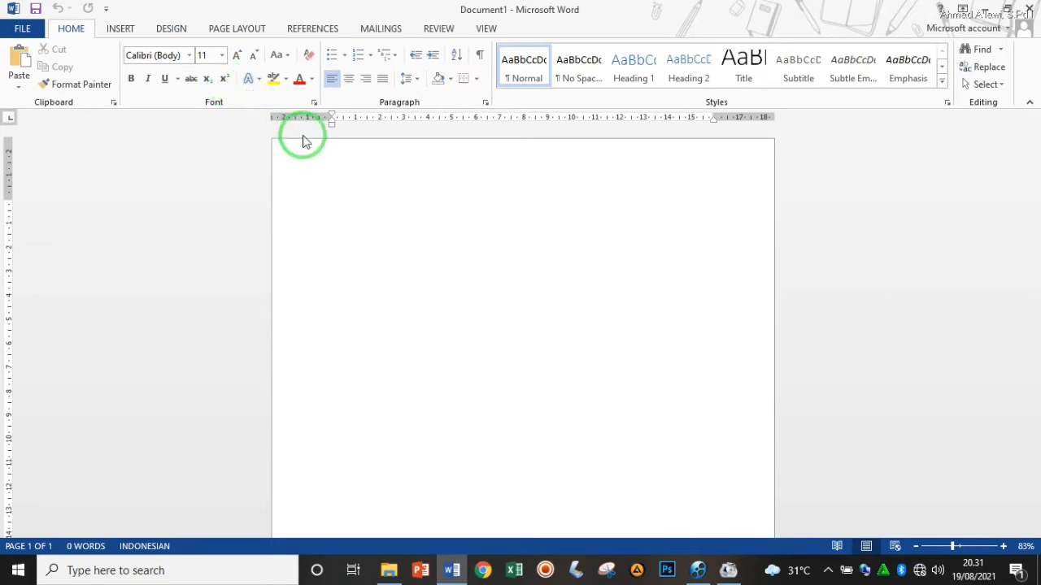
left_click(182, 56)
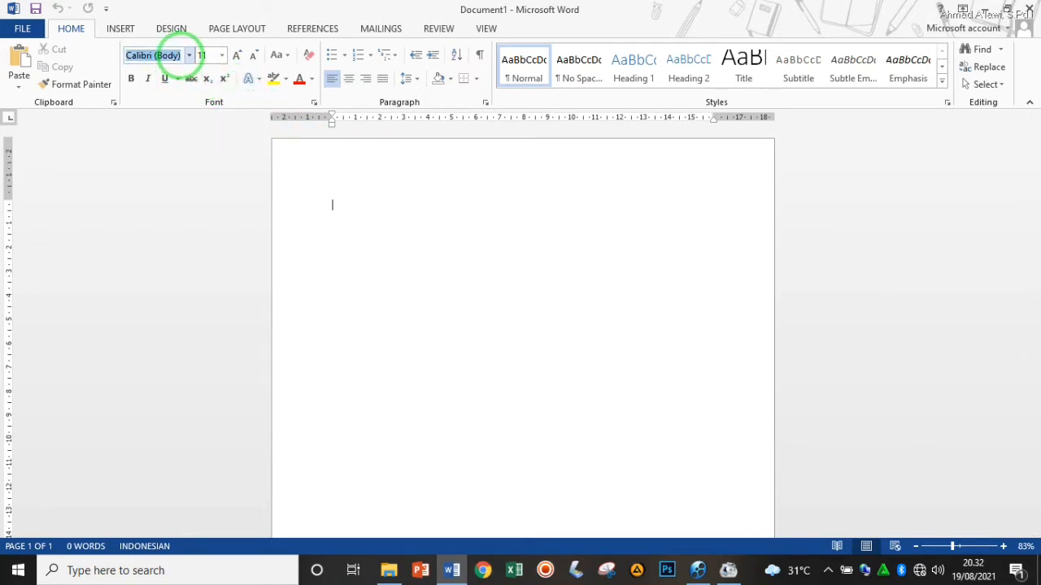
type("Times New Ro")
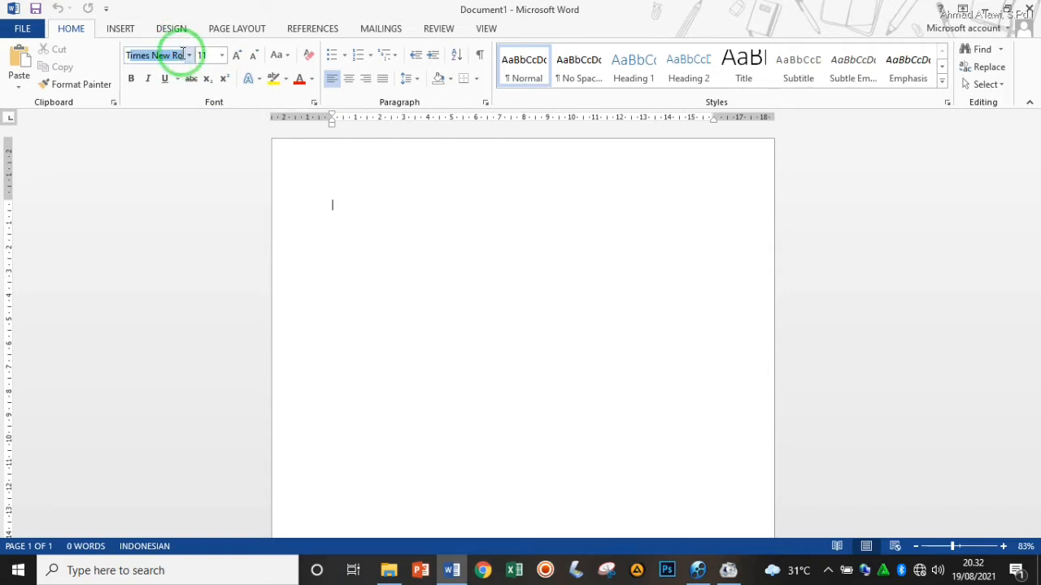
key("Return")
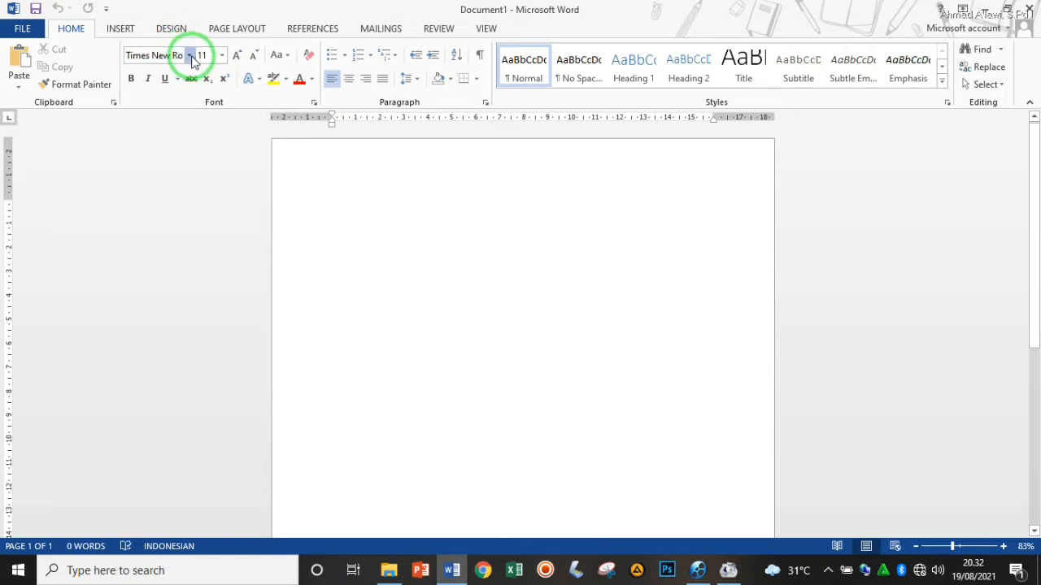
left_click(188, 55)
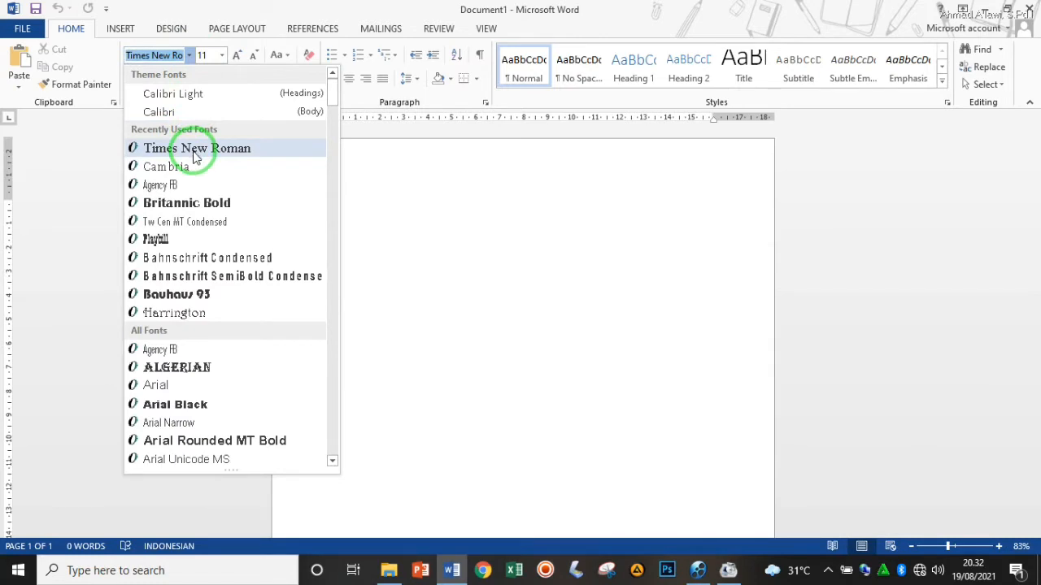
left_click(195, 151)
left_click(222, 55)
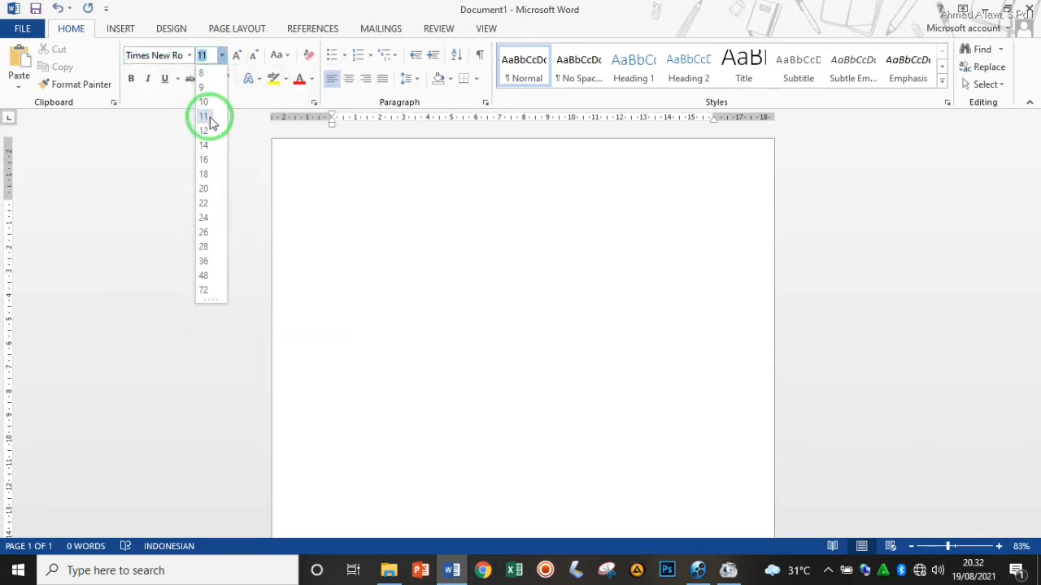
left_click(204, 130)
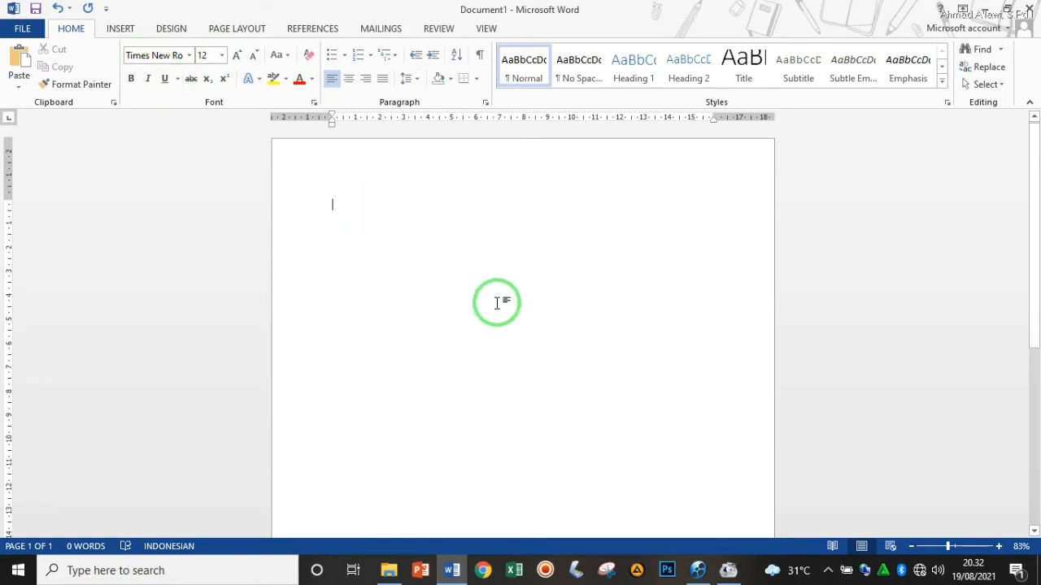
- Enter the title DAFTAR ISI on the first line of the page
type("DAFTAR ")
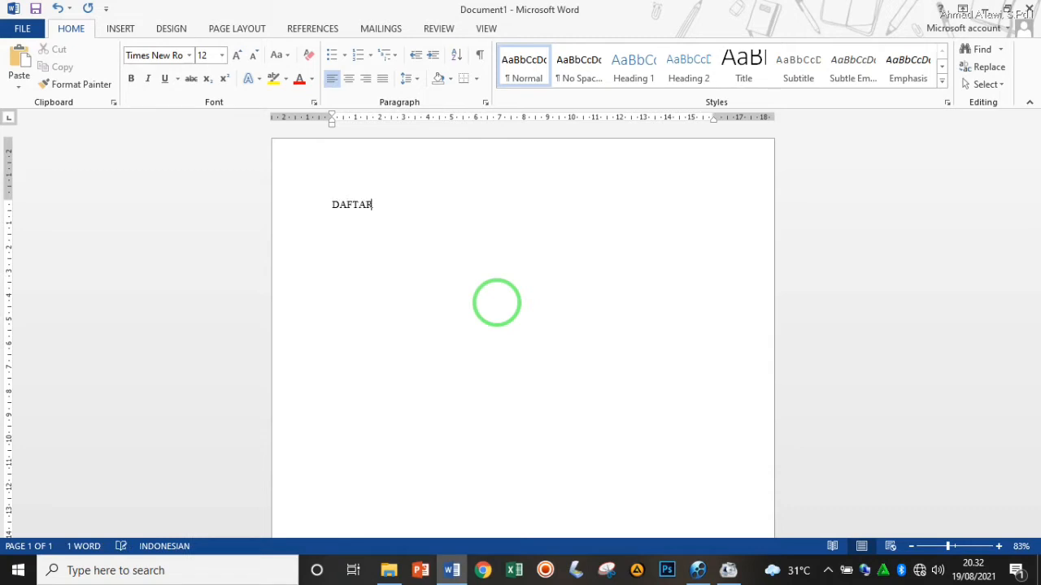
type("BIOGRAFI")
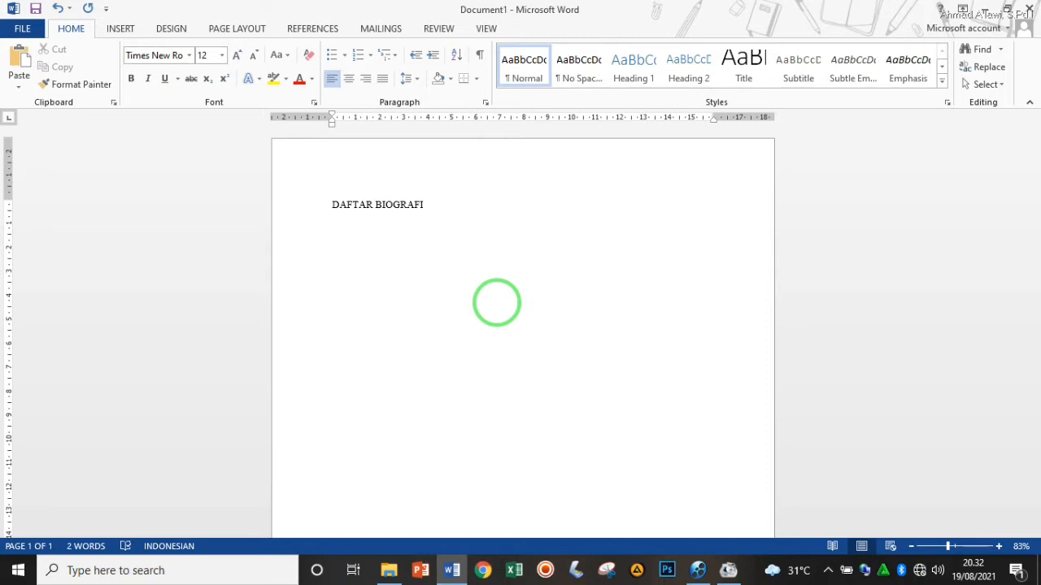
key("ctrl+shift+Left")
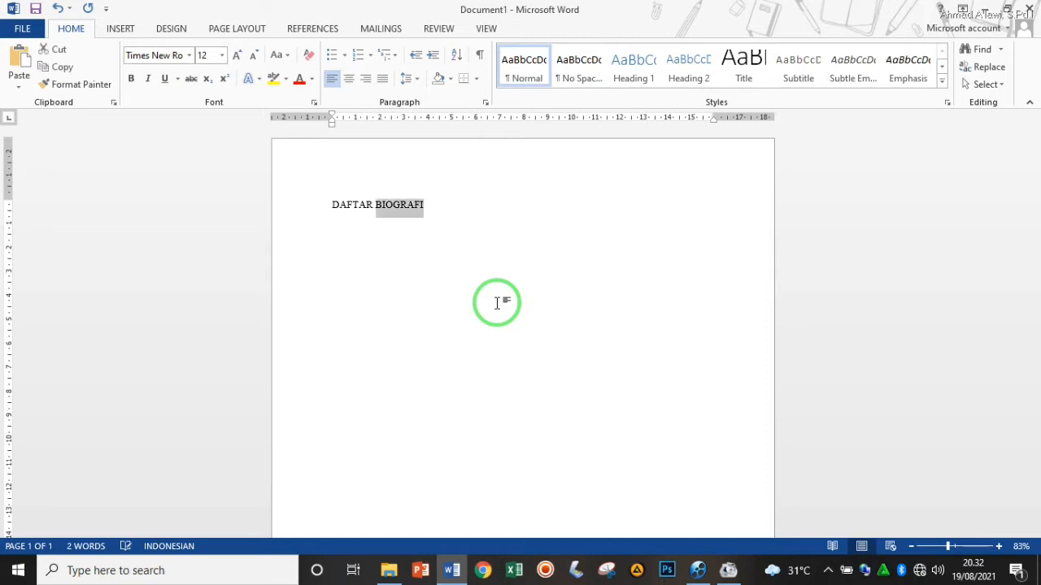
type("ISI")
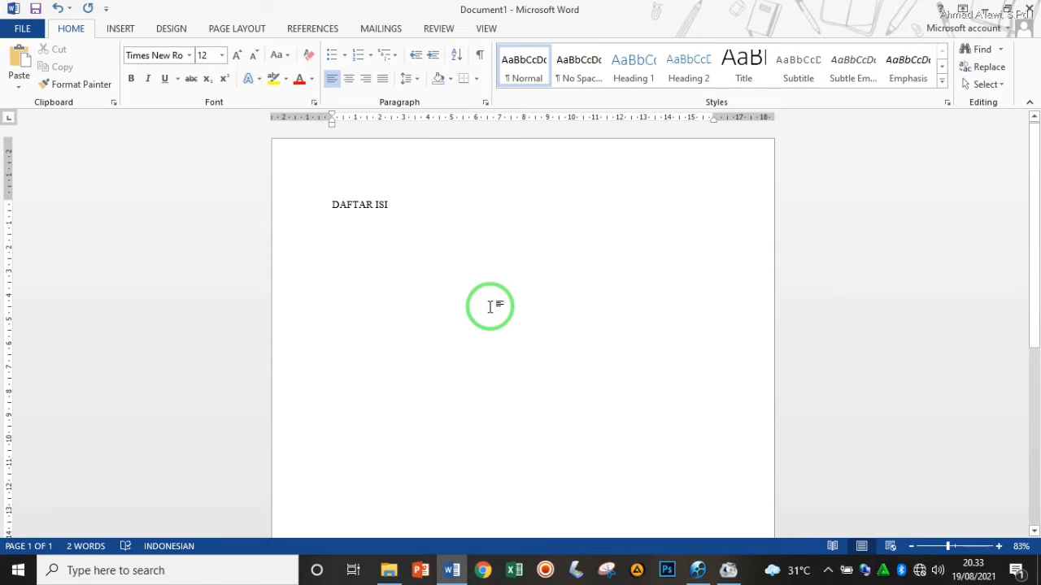
- Below the title, create a lettered list starting at A with BAB I PENDAHULUAN, BAB II ISI and BAB III PENUTUP
type("A.")
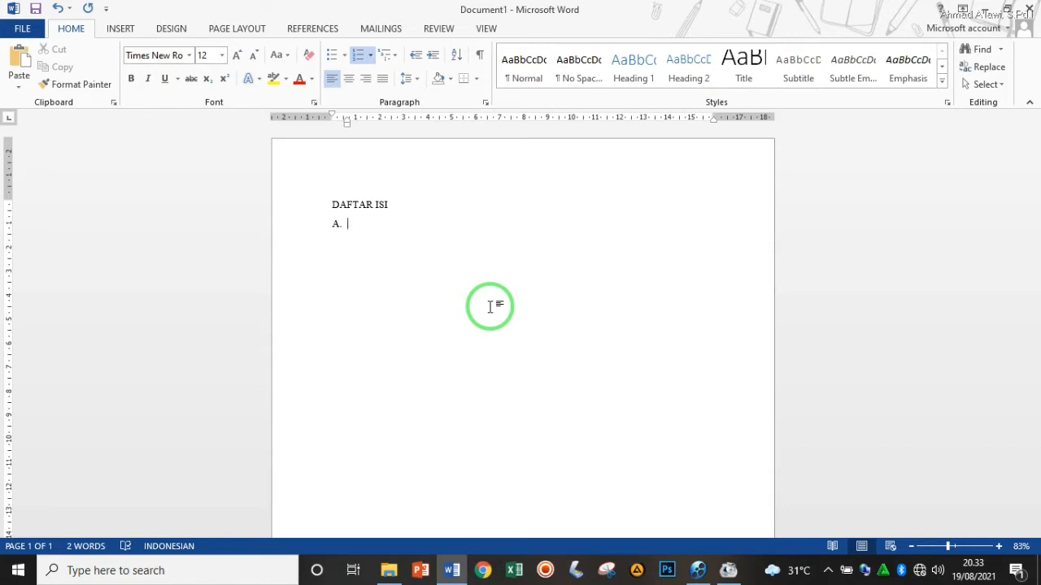
type("BAB I")
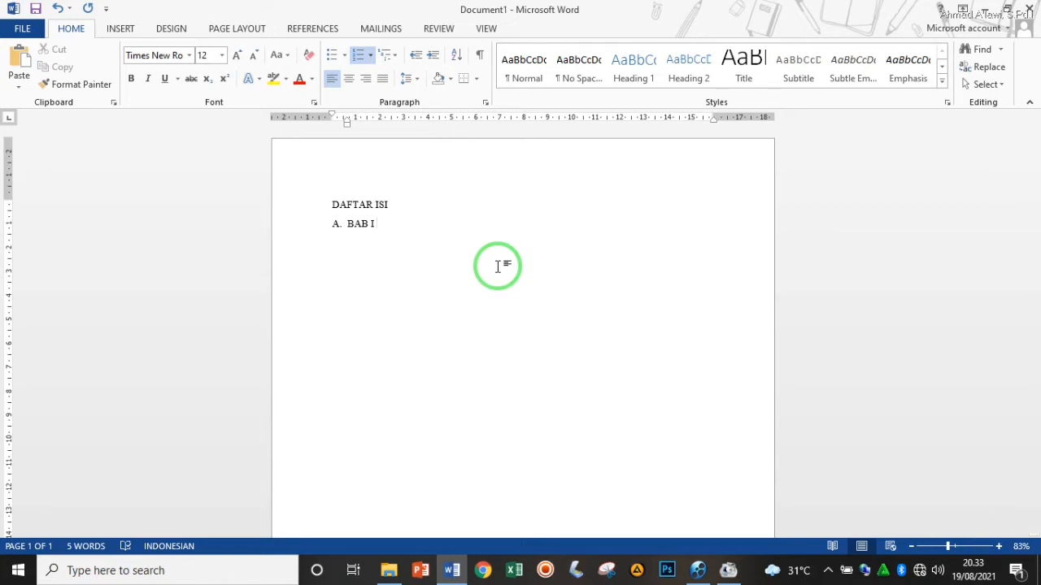
type("PENDAHULUAN")
key("Return")
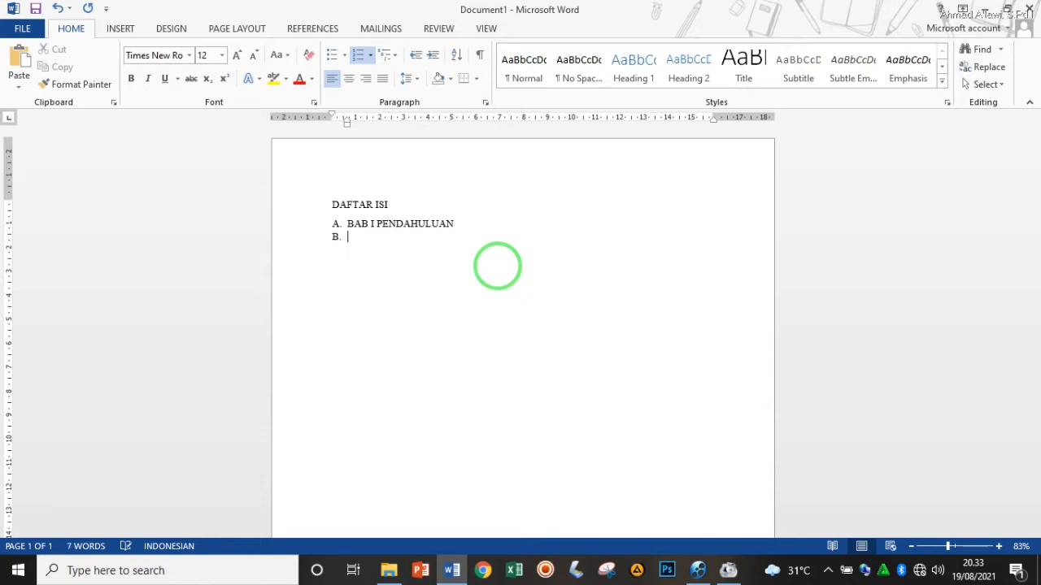
type("BAB II ISI")
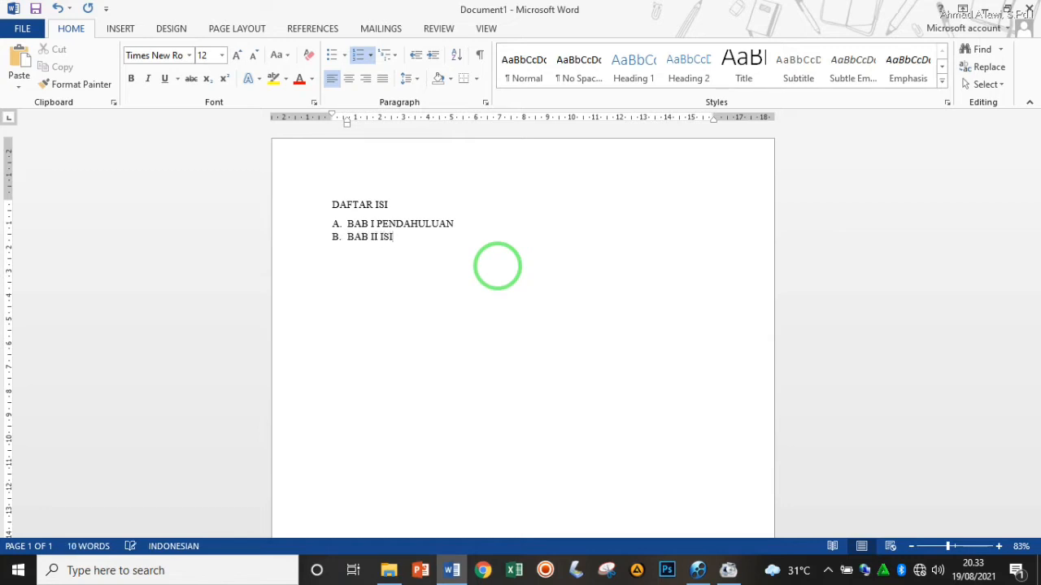
key("Return")
type("BAB III PENUTUP")
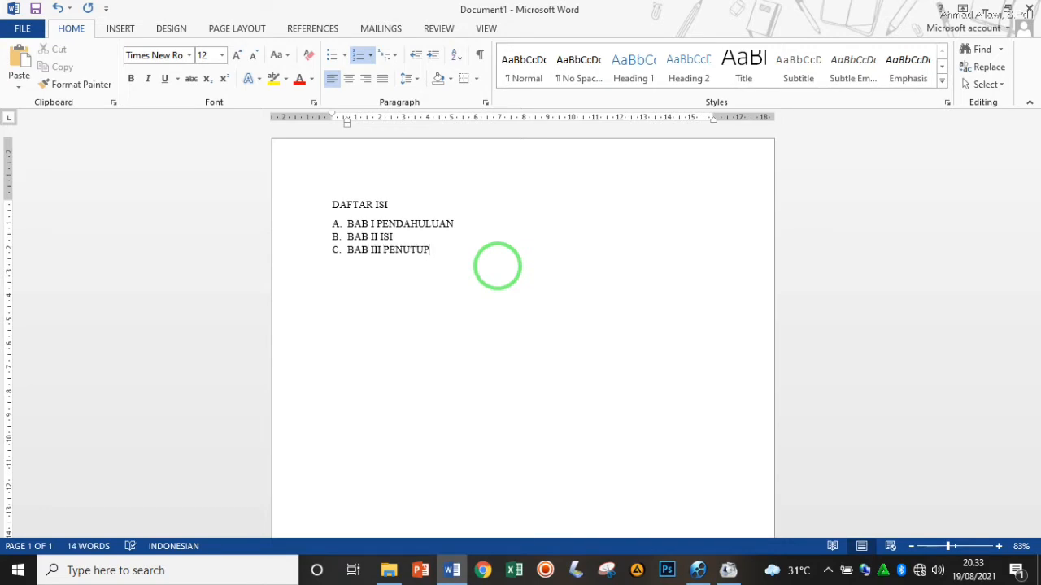
- Rename the second list entry BAB II TEORI and the third BAB III METODE
key("Up")
key("ctrl+shift+Left")
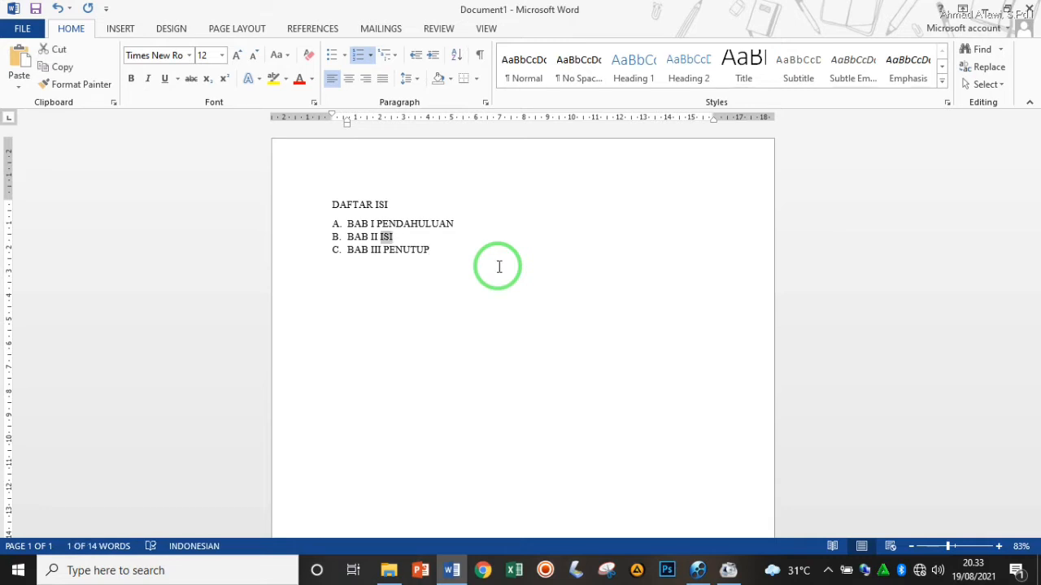
type("TEORI")
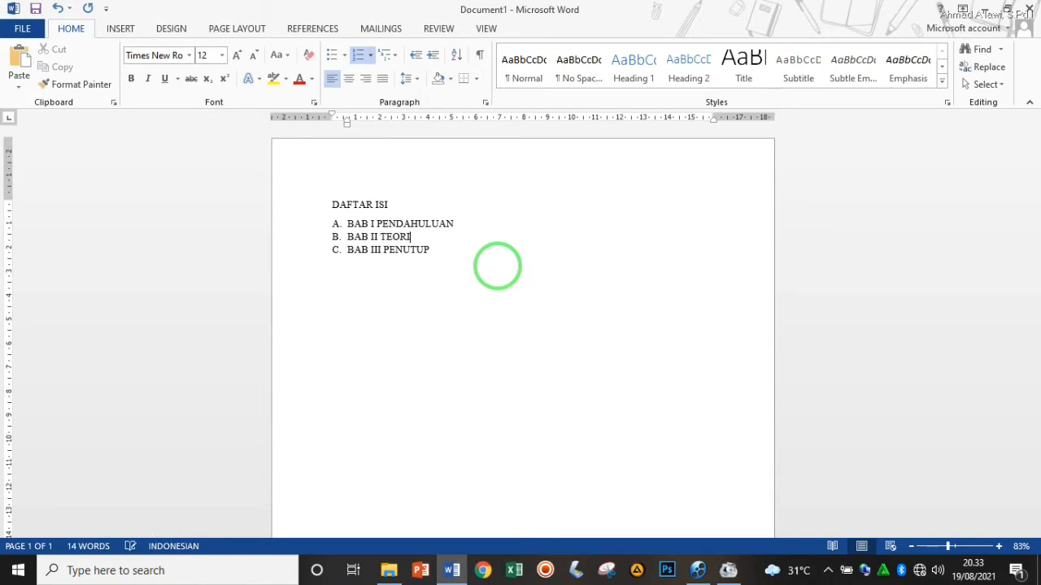
key("Down")
key("End")
key("ctrl+shift+Left")
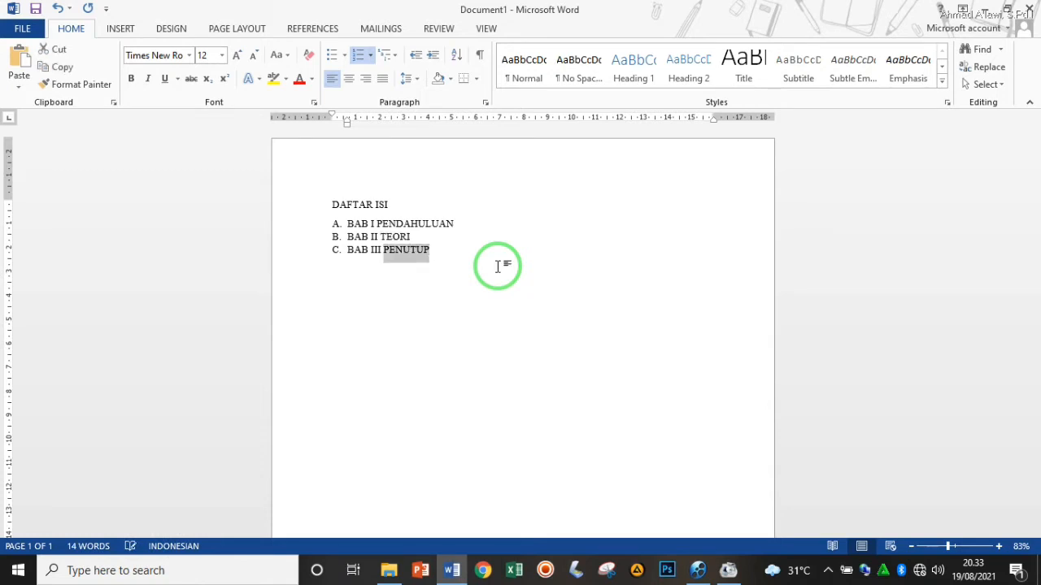
type("METO")
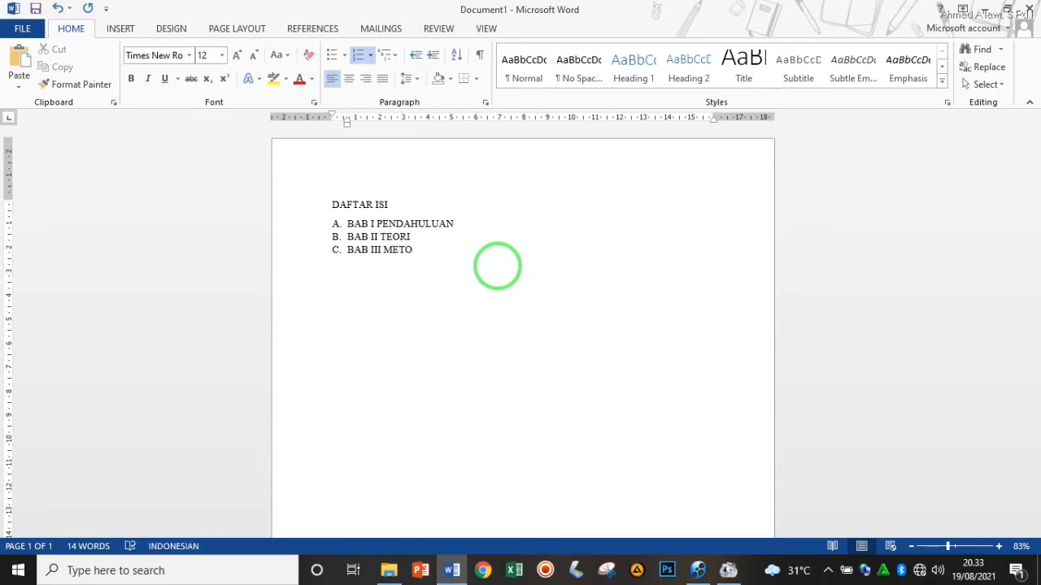
type("DE")
- Add BAB IV PENUTUP as the fourth list entry and extend the third to BAB III METODE DAN ISI
key("Return")
type("BAB IV PENUTU")
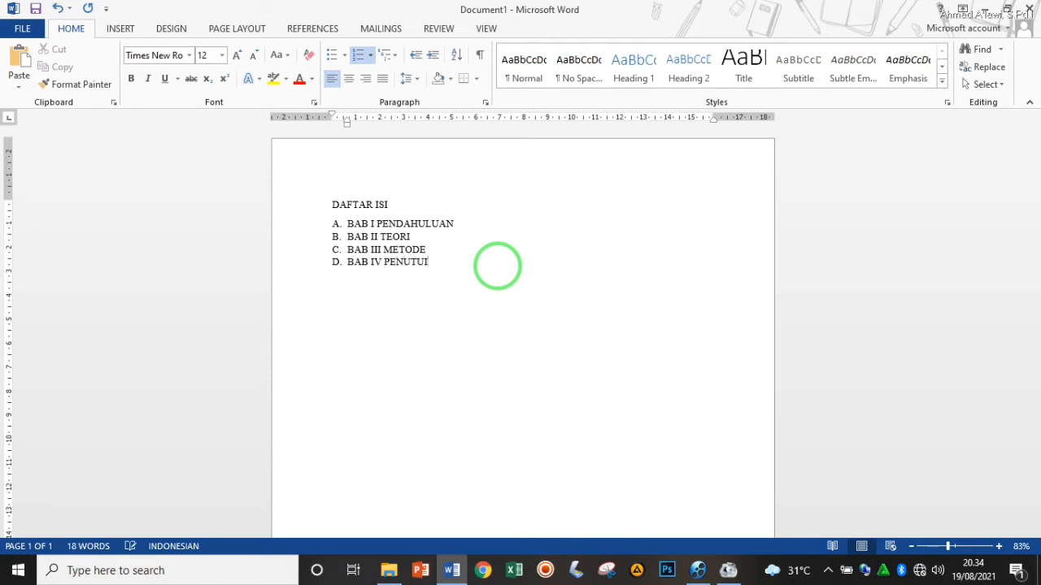
type("P")
type(" DA")
key("Up")
key("Down")
key("Down")
key("Down")
left_click(439, 262)
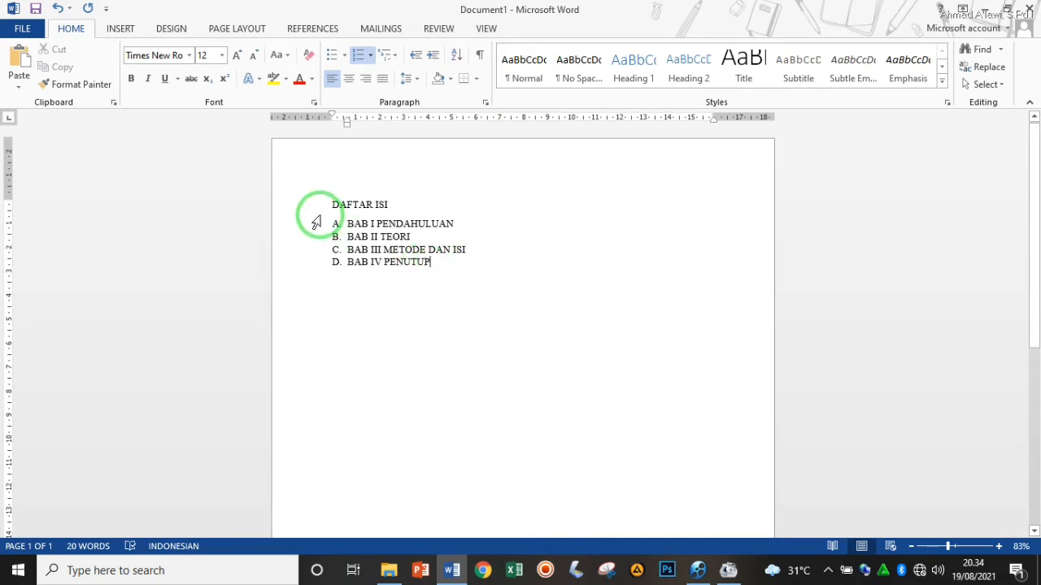
left_click(336, 205)
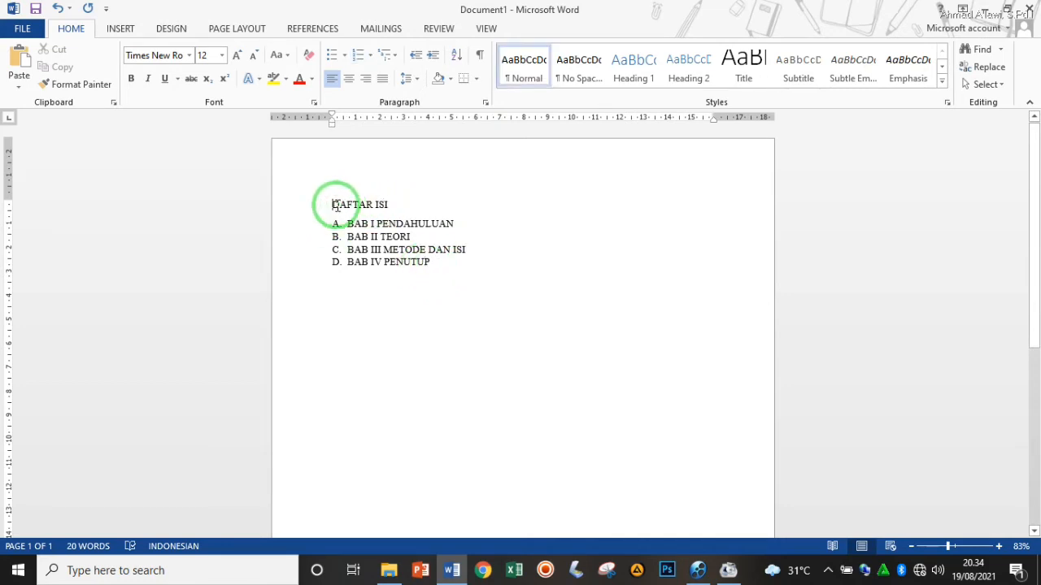
key("shift+Down")
key("shift+Down")
key("shift+Down")
key("shift+Down")
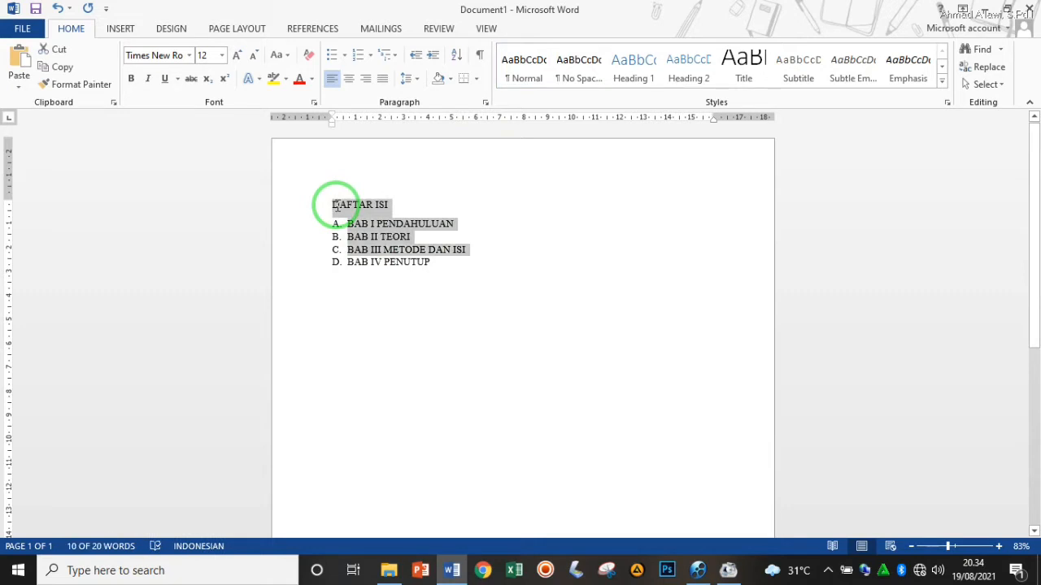
key("shift+Down")
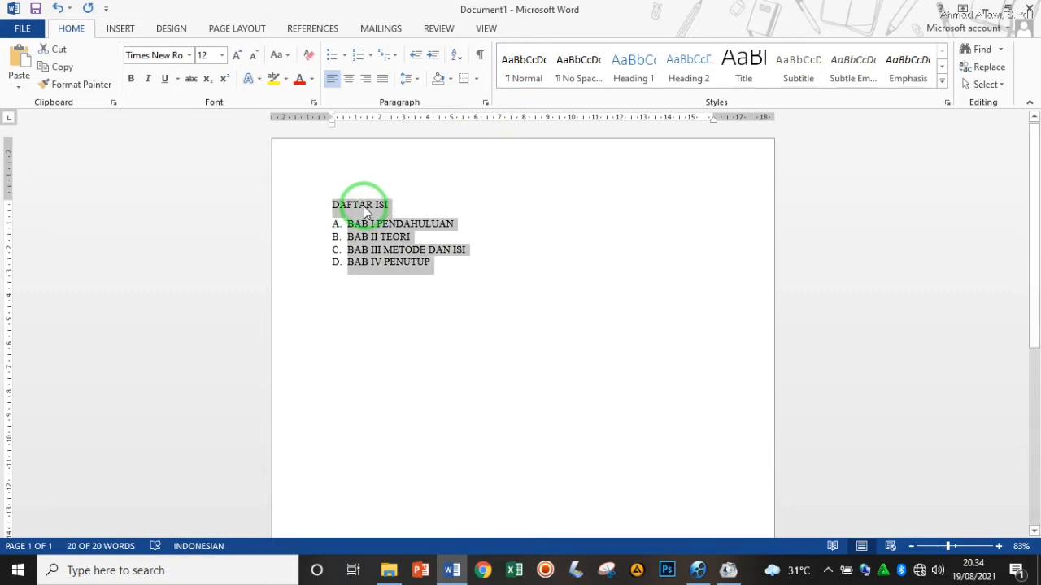
left_click(339, 204)
- Center the DAFTAR ISI title and make it bold
left_click_drag(333, 204, 392, 204)
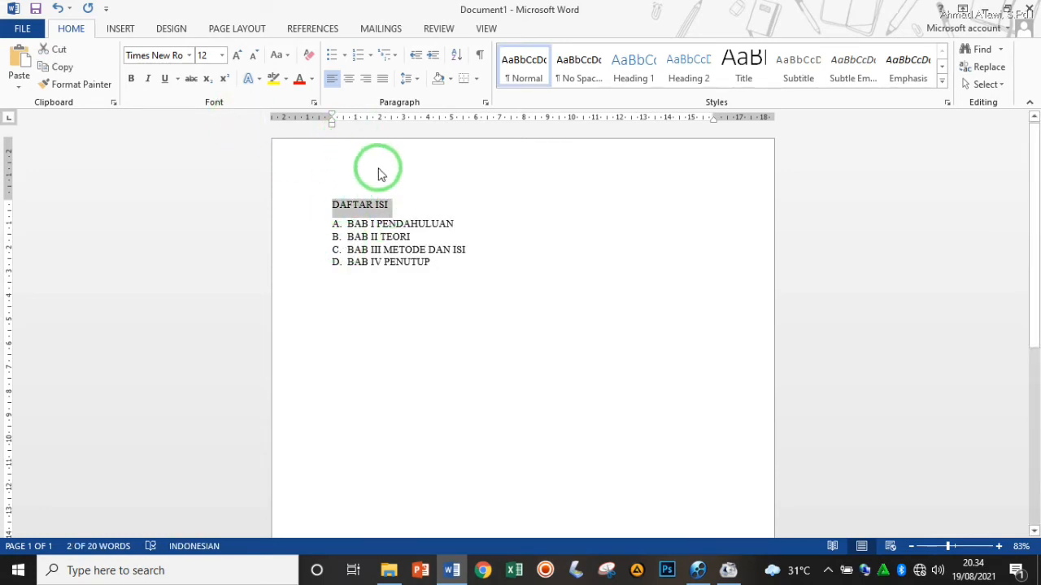
left_click(350, 79)
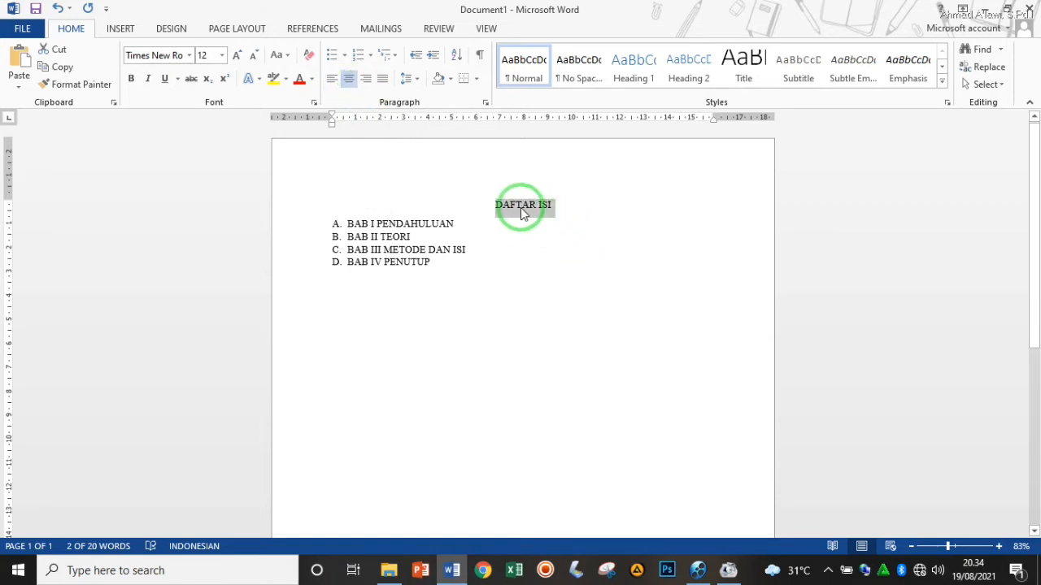
left_click(131, 79)
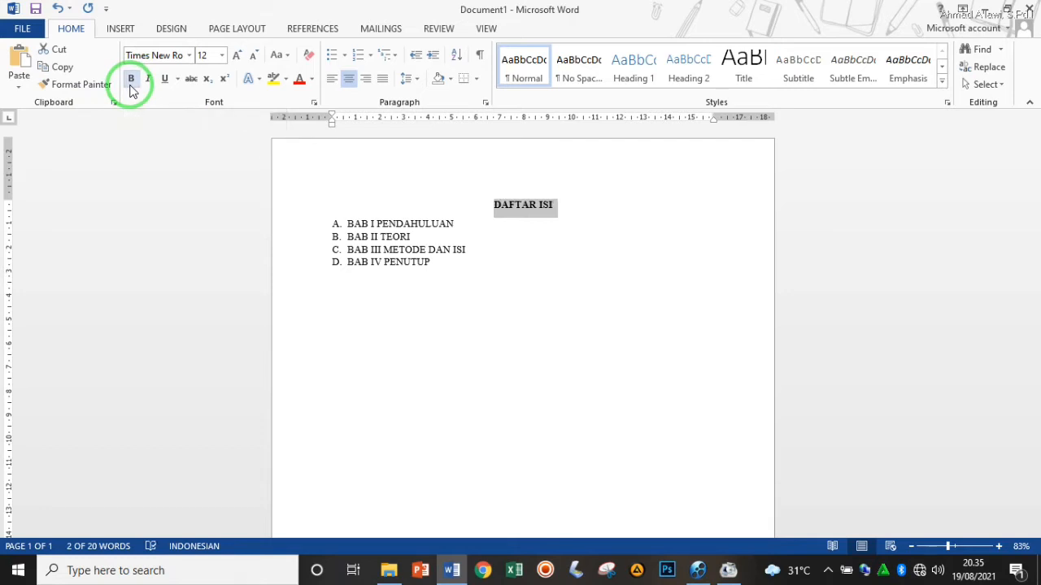
left_click(447, 230)
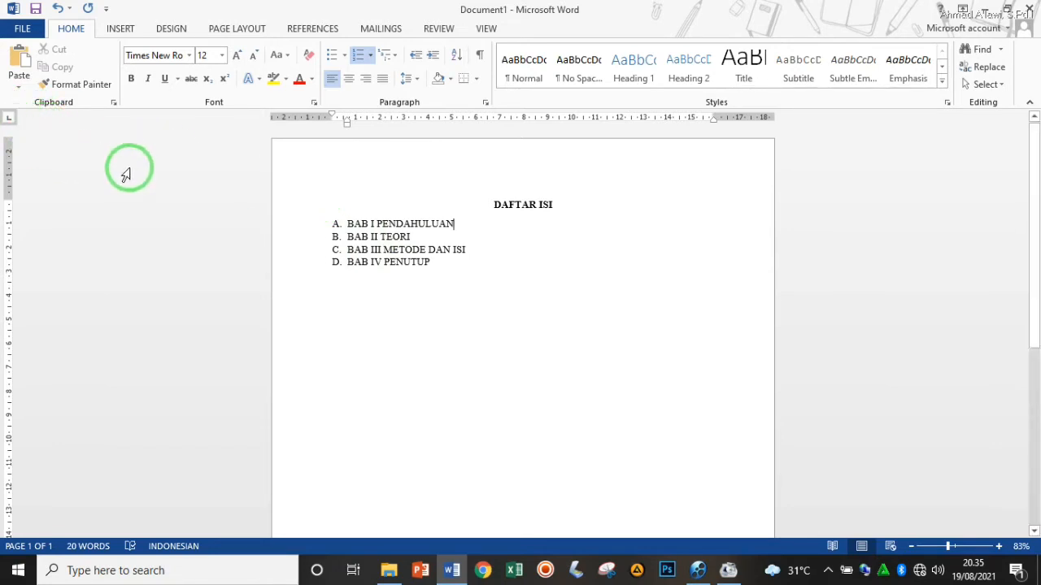
left_click(9, 120)
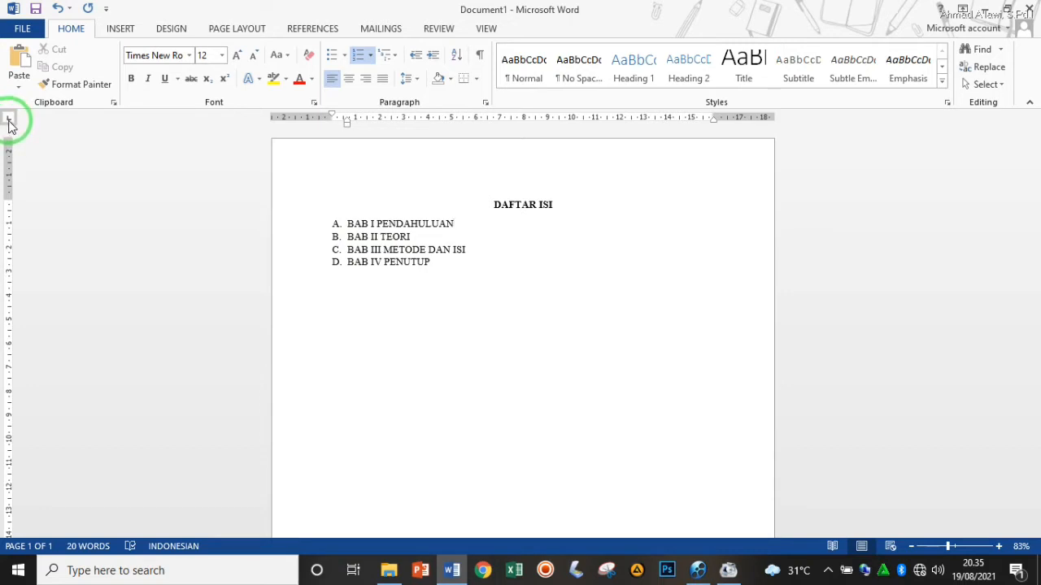
left_click(9, 120)
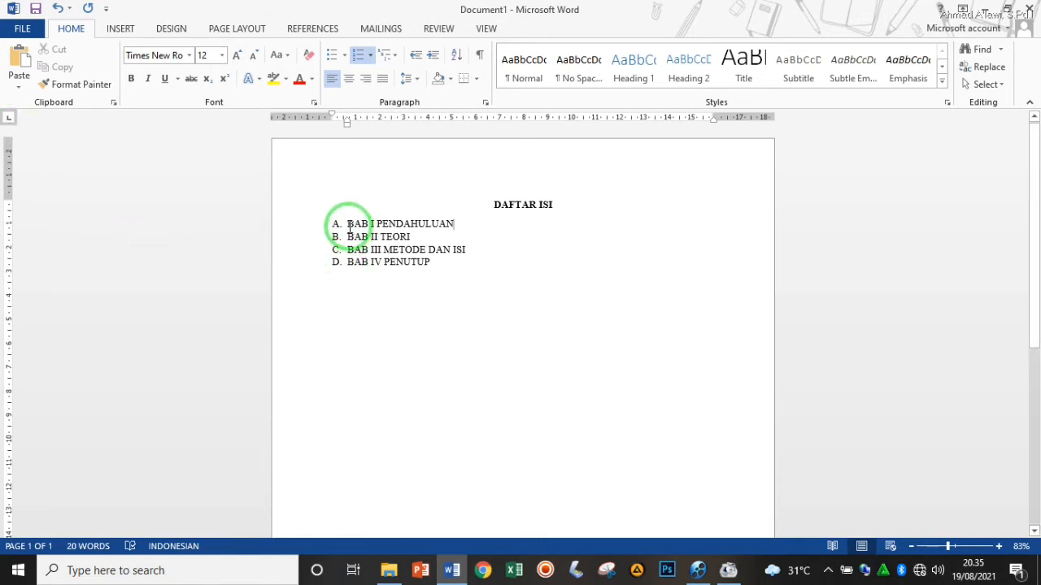
- Set the line spacing of the four lettered chapter entries to 1,5 lines in the paragraph settings
left_click_drag(347, 228, 420, 262)
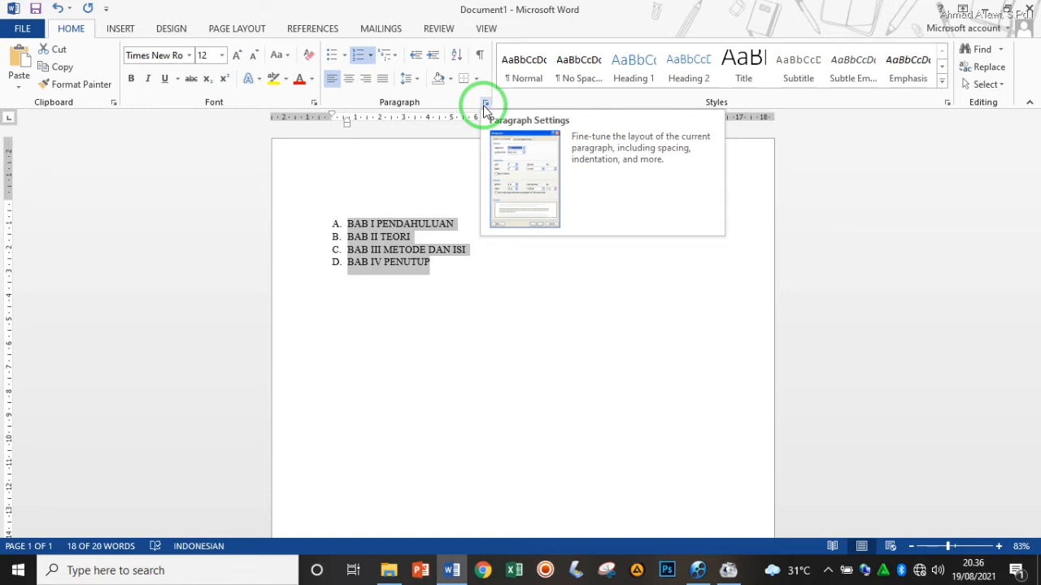
left_click(485, 105)
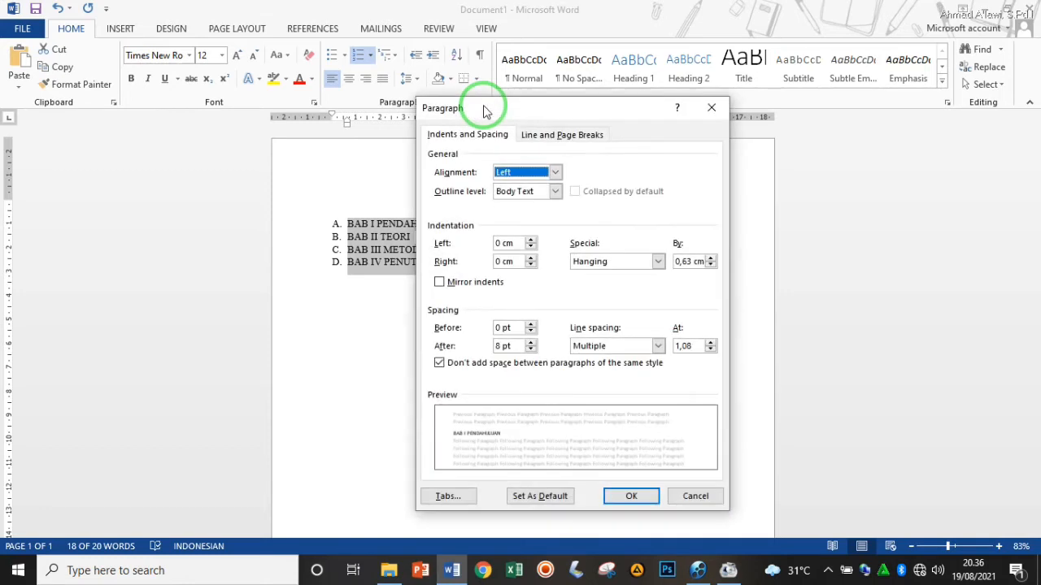
left_click_drag(499, 111, 673, 49)
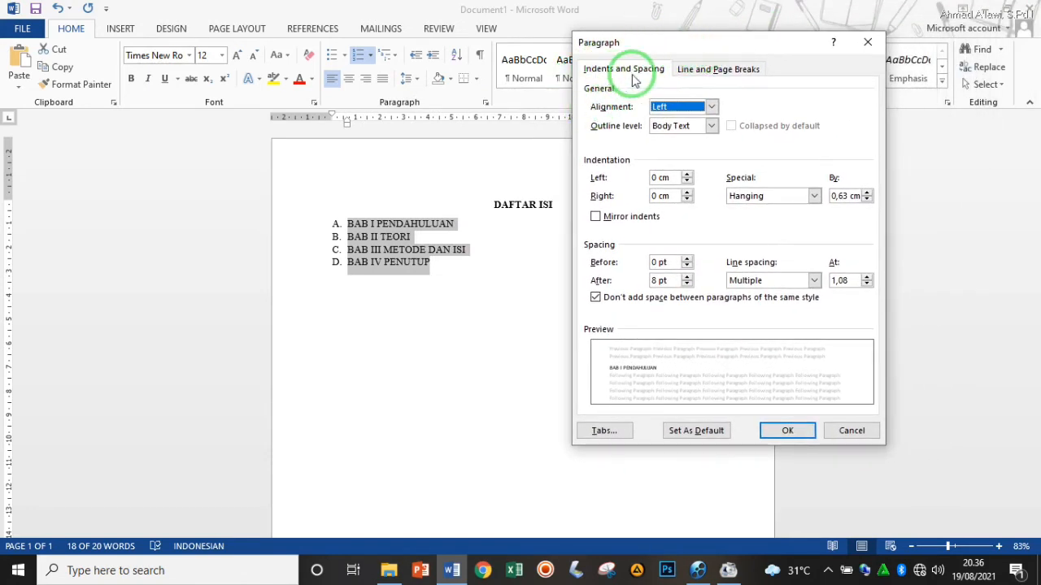
left_click(690, 71)
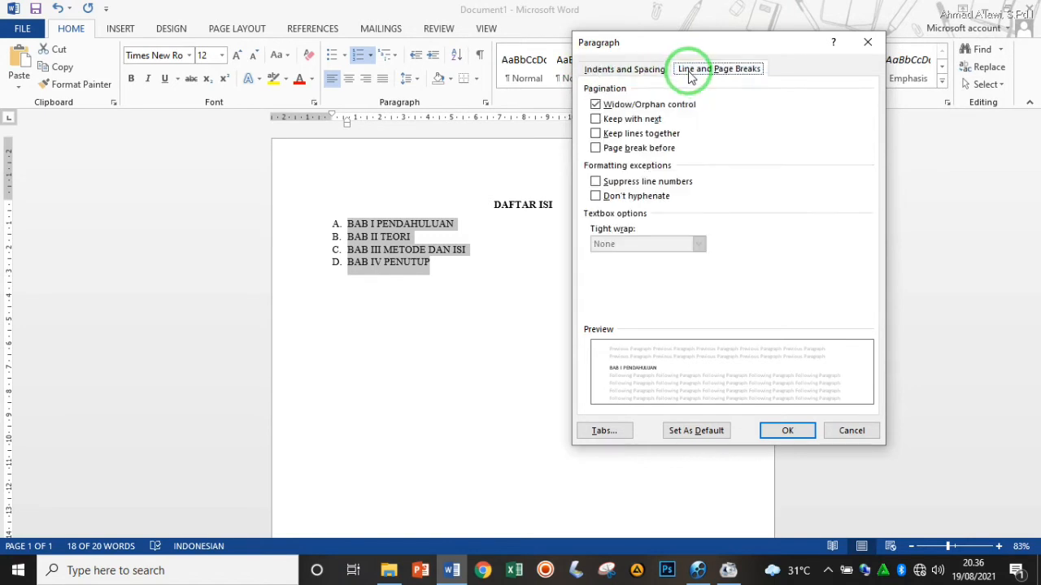
left_click(632, 71)
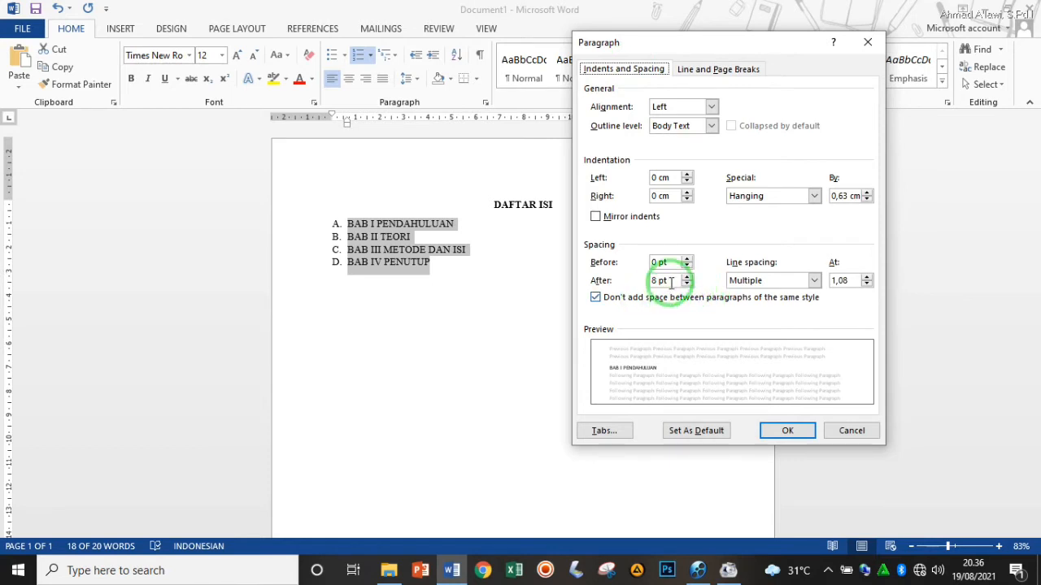
left_click(745, 283)
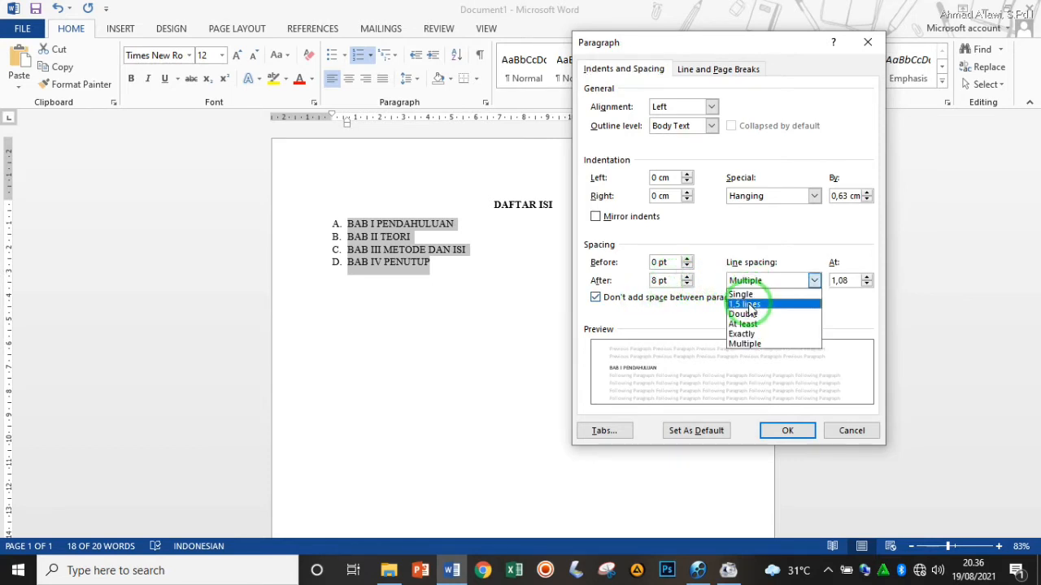
left_click(746, 304)
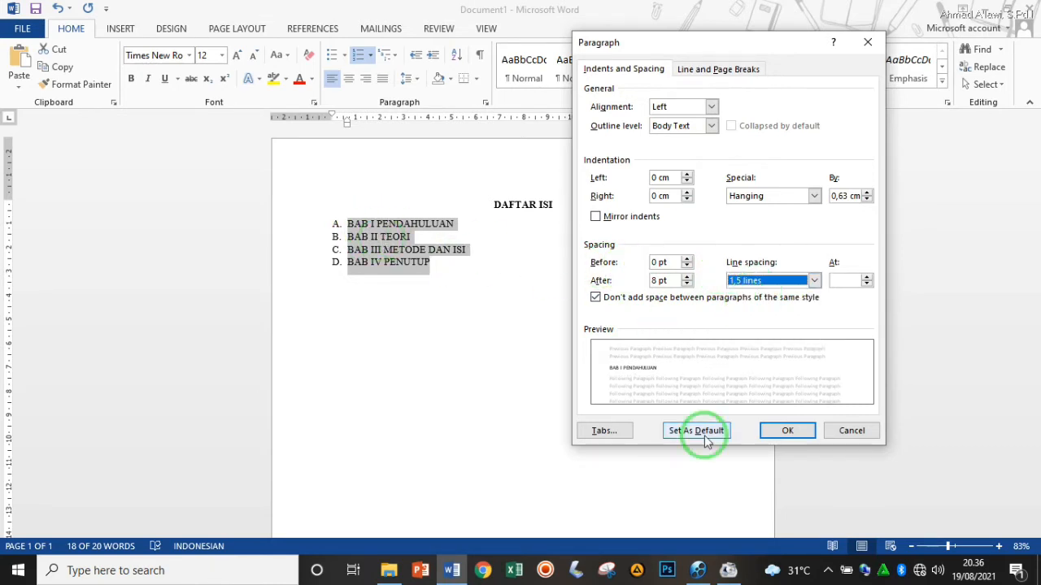
left_click(781, 431)
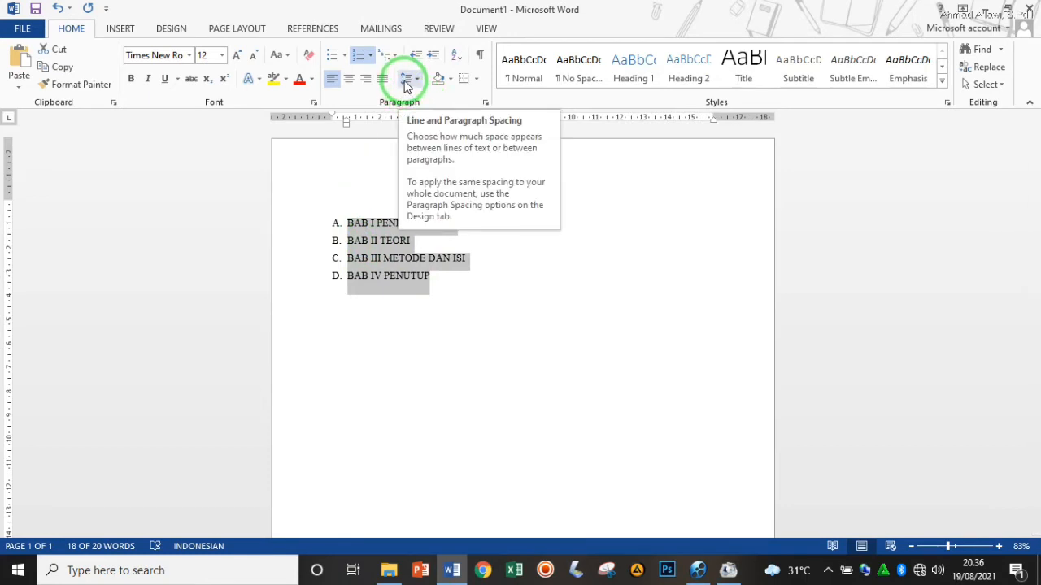
- Reapply the 1,5 line spacing preset to the selected chapter entries and review their paragraph settings
left_click(408, 83)
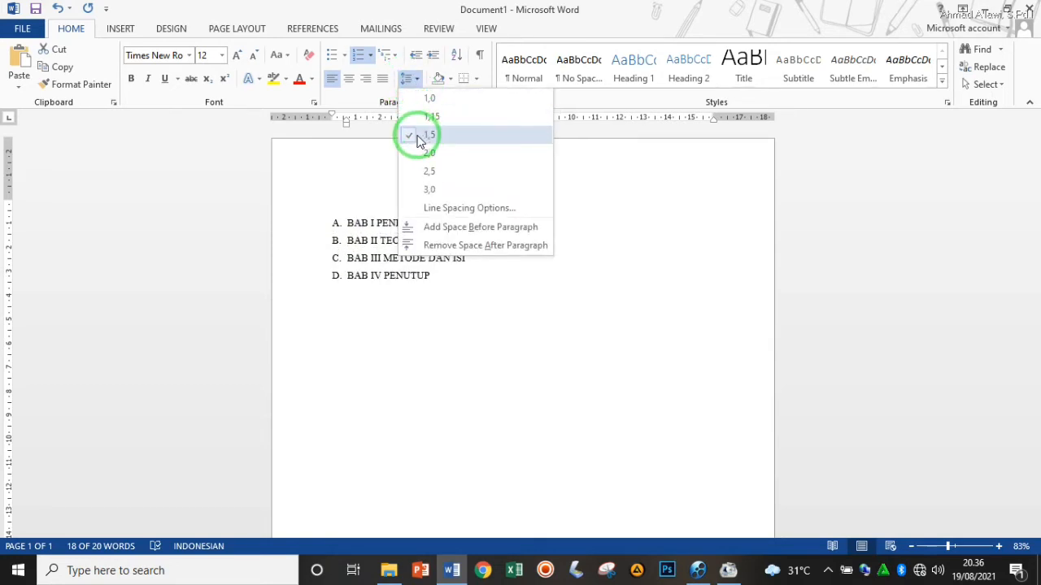
left_click(429, 134)
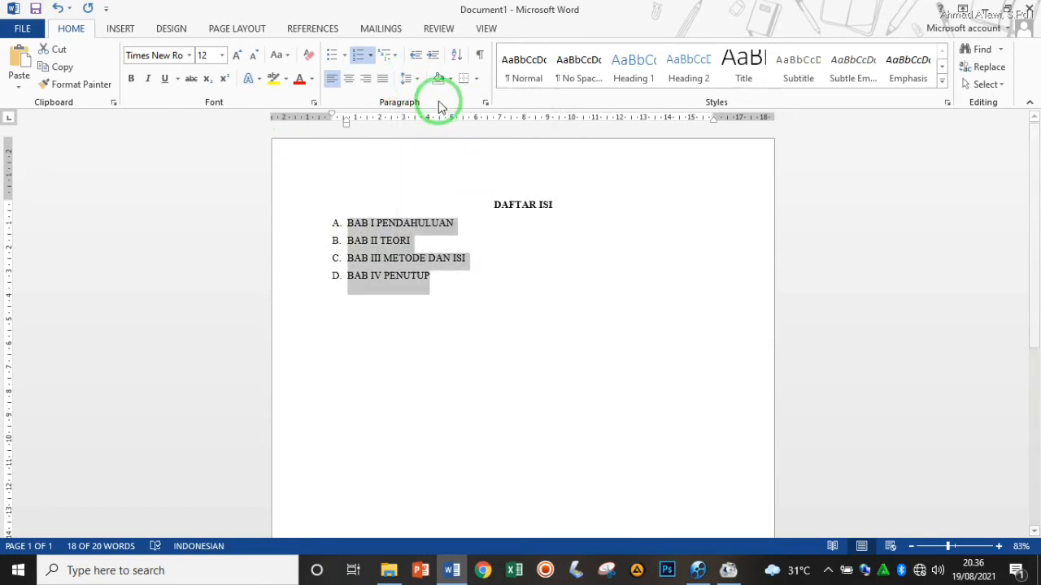
left_click(415, 88)
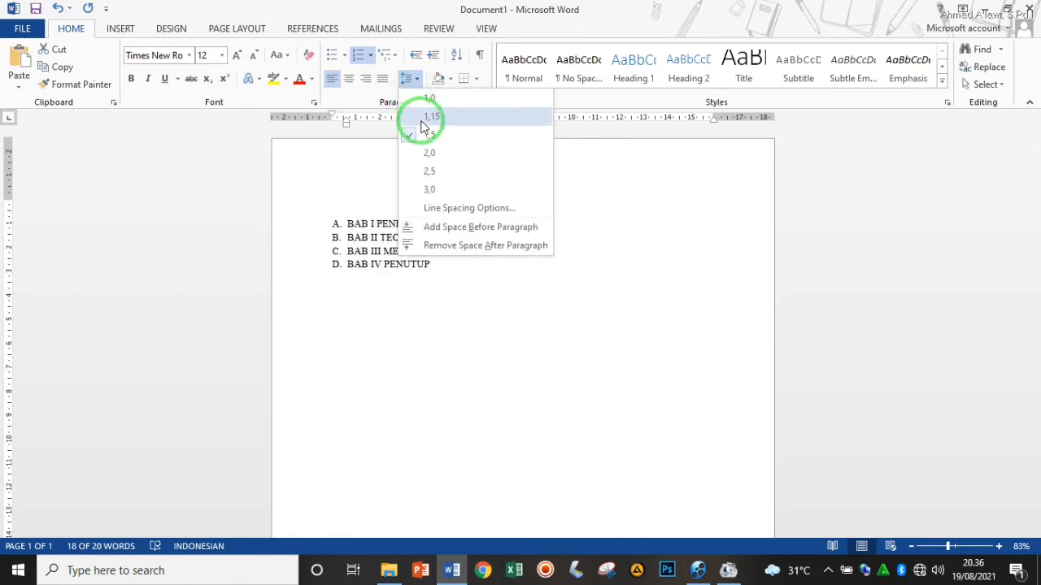
left_click(309, 153)
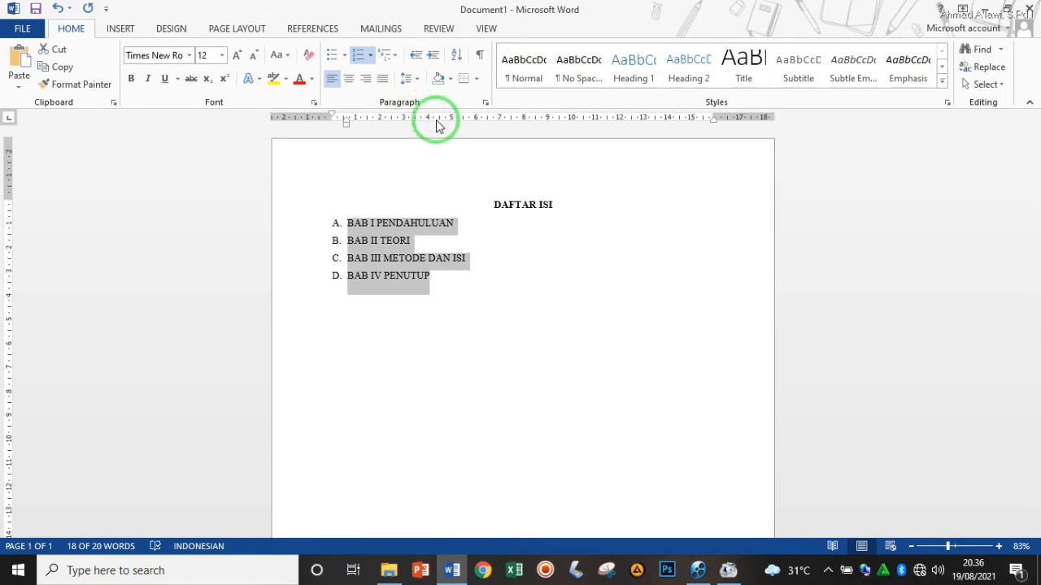
left_click(485, 104)
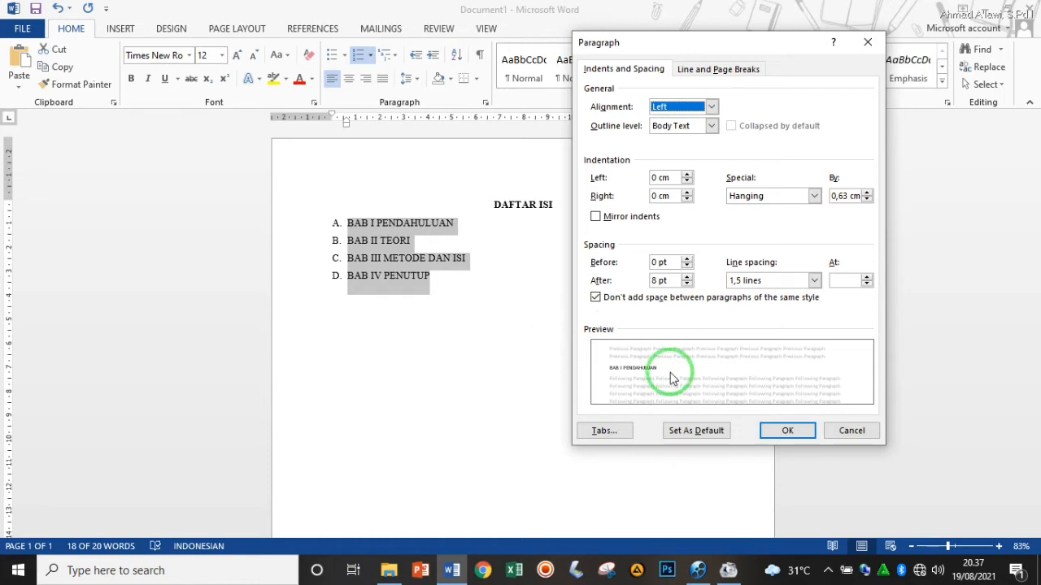
left_click(853, 433)
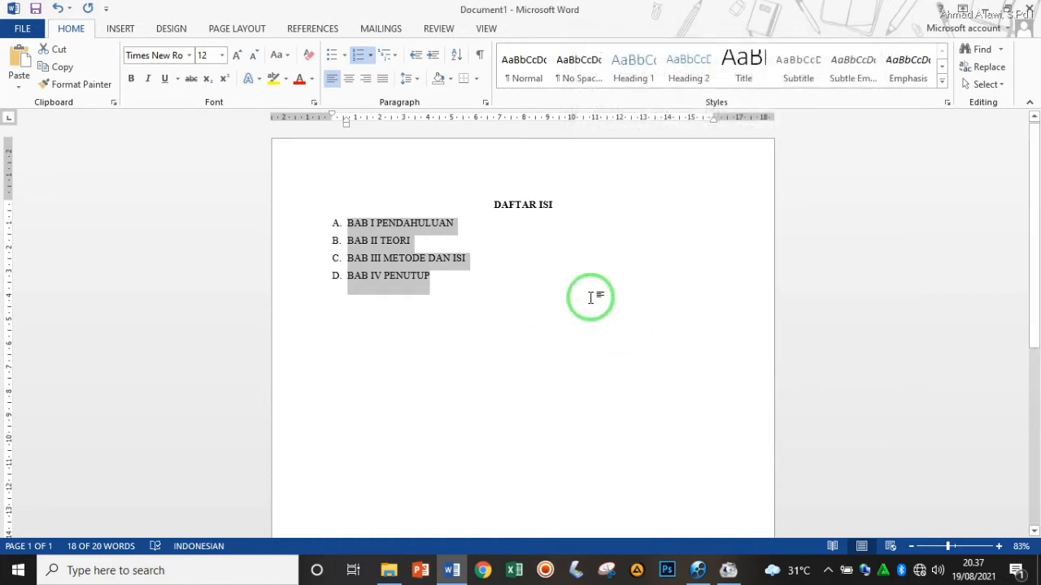
- Try to add a manually typed row of dots and page number 12 after BAB I PENDAHULUAN
left_click(502, 226)
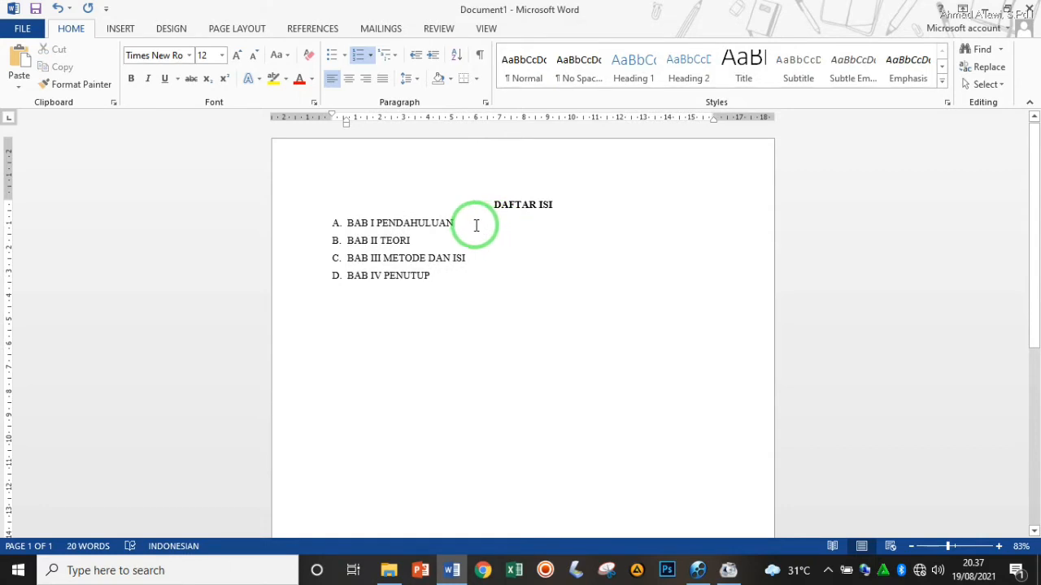
key("Tab")
type("......................................................................")
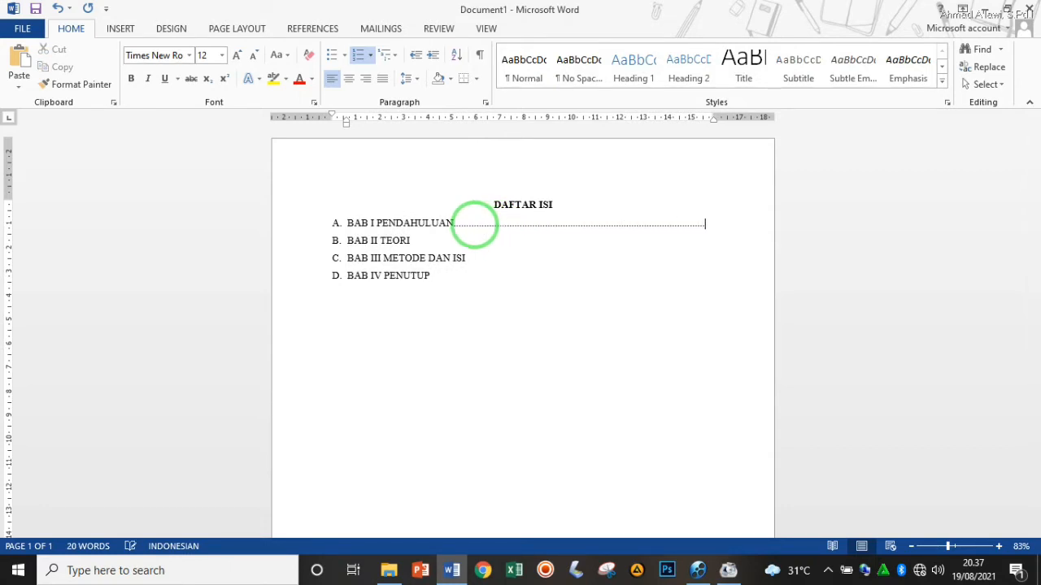
type("12")
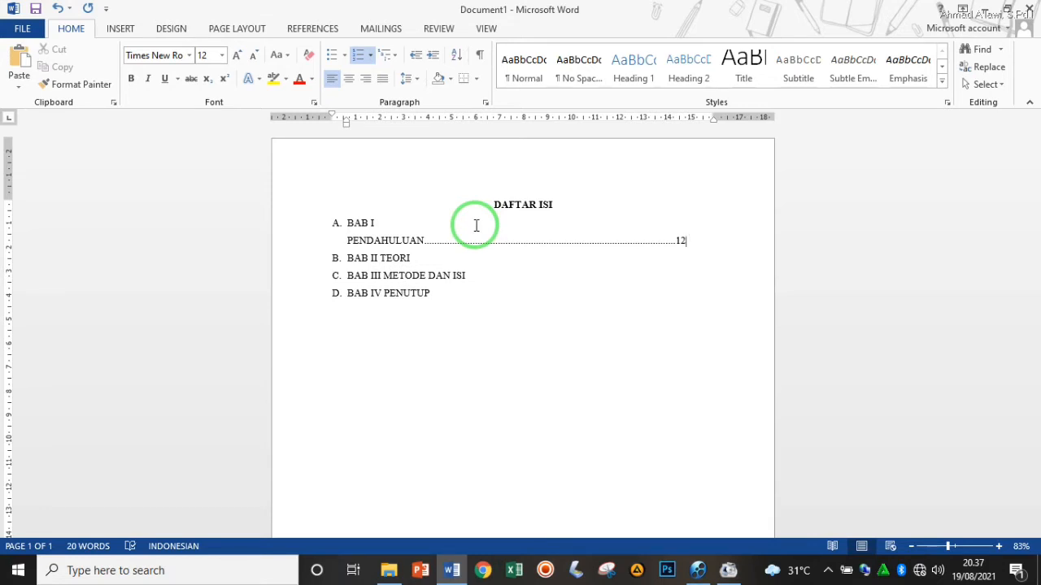
- Remove the typed dots and page number from the BAB I PENDAHULUAN entry
key("ctrl+shift+Left")
key("ctrl+shift+Left")
key("ctrl+shift+Left")
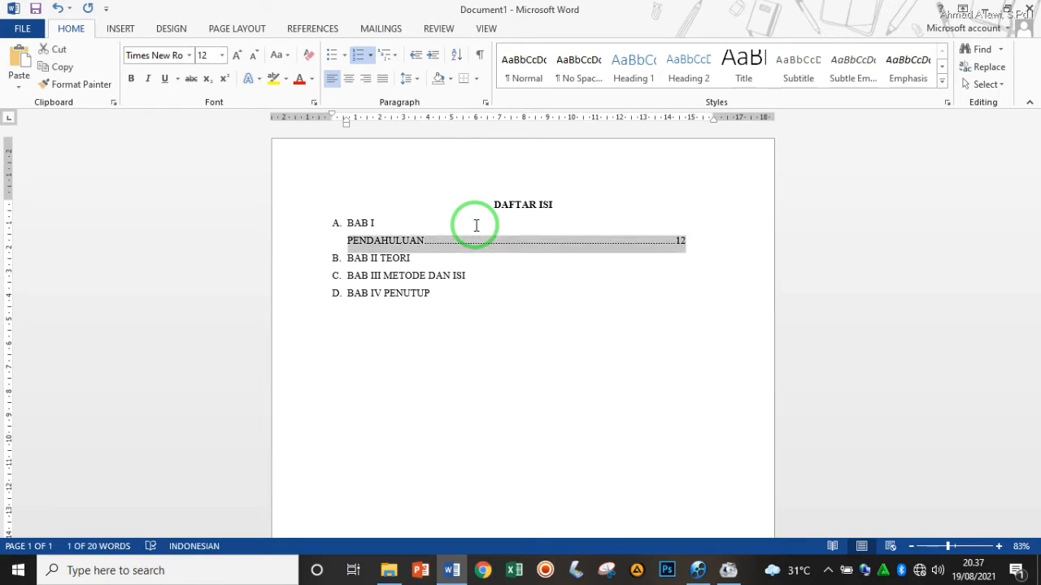
key("ctrl+shift+Right")
key("BackSpace")
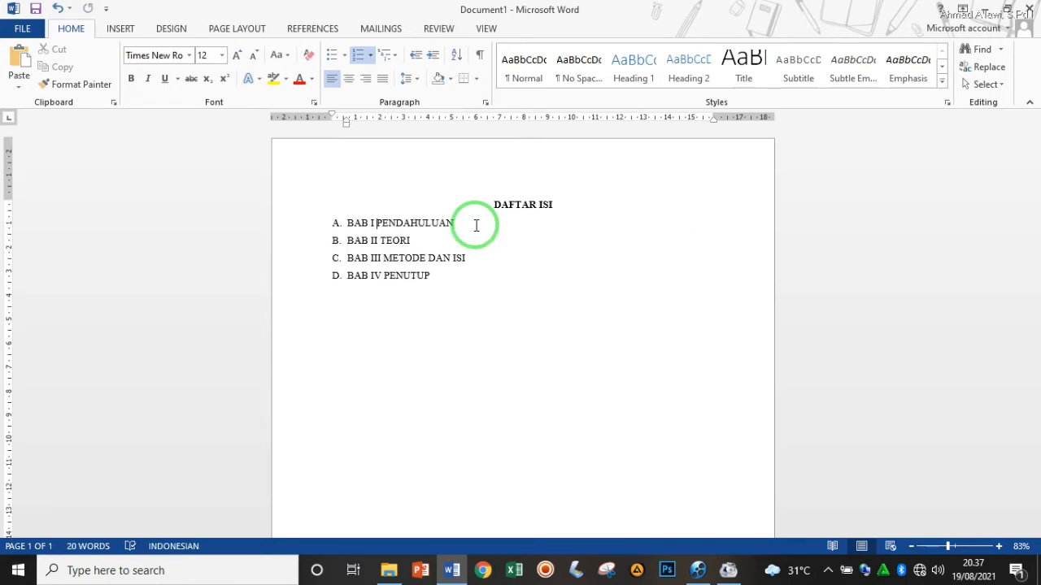
- Give all four chapter entries a left-aligned tab stop at 13 cm with dotted leader 2
key("shift+Down")
key("shift+Down")
key("shift+Down")
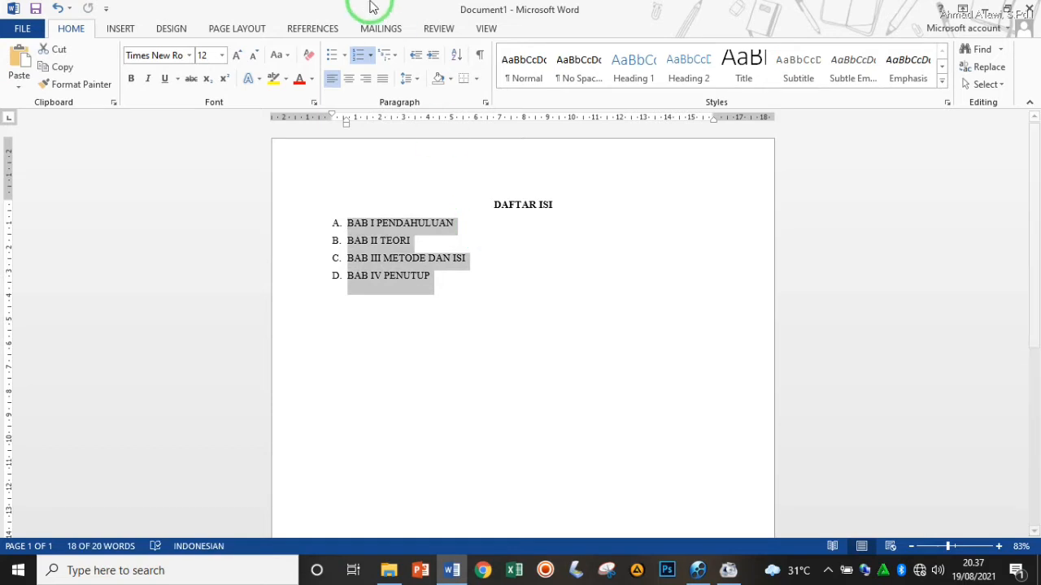
left_click(485, 106)
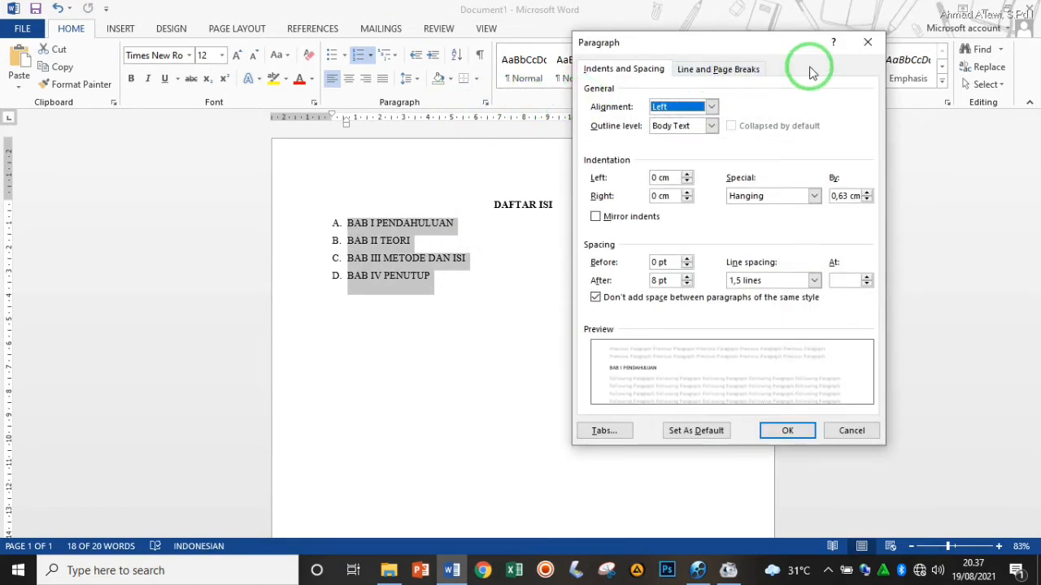
left_click(869, 43)
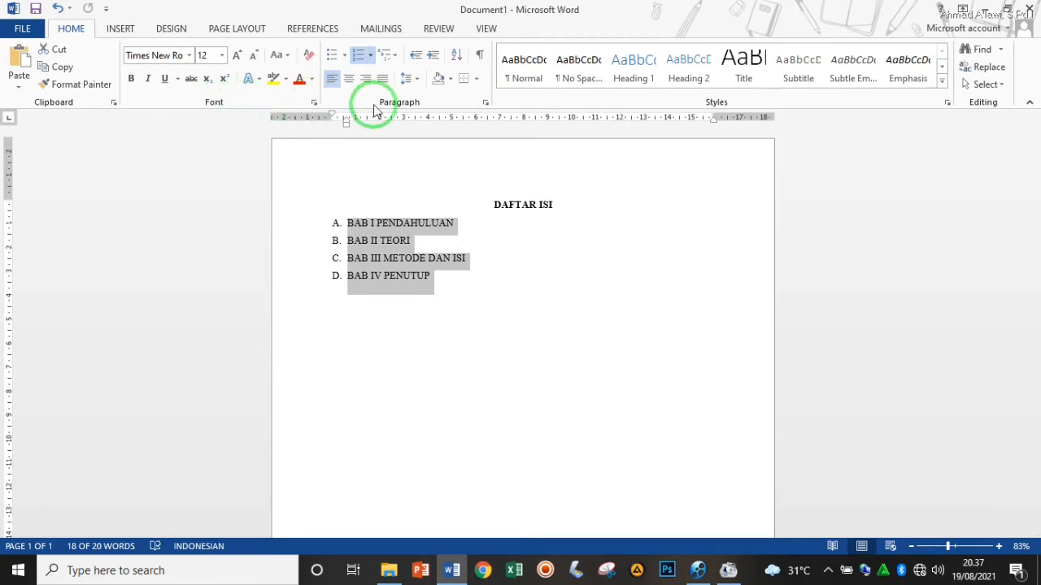
left_click(487, 105)
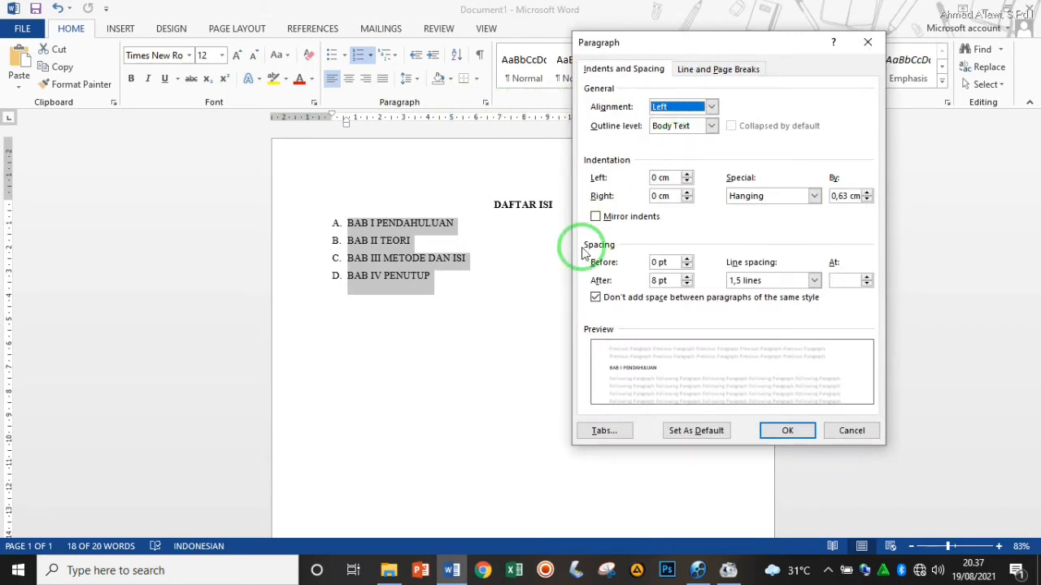
left_click(596, 432)
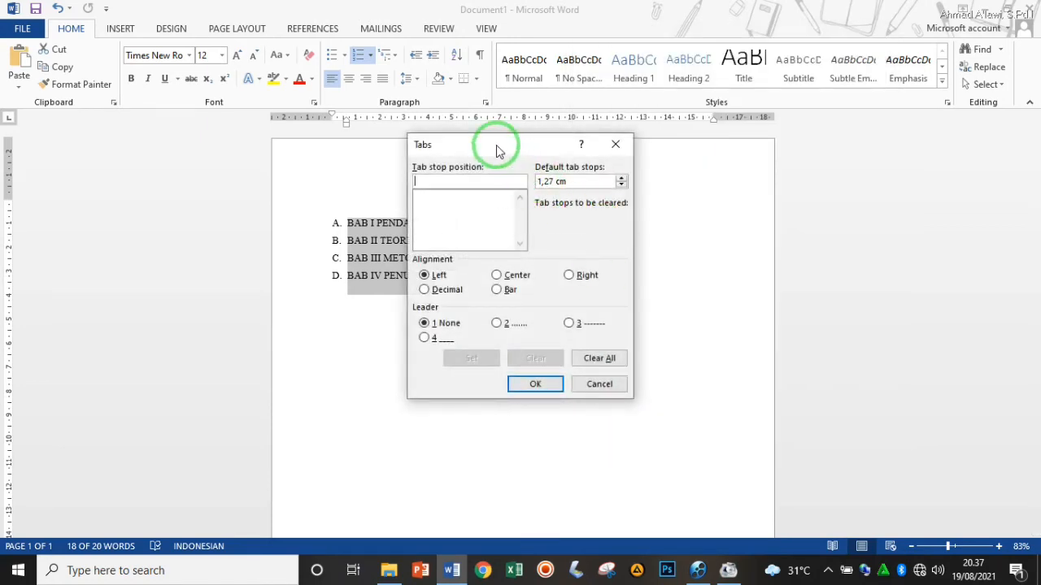
left_click_drag(494, 151, 821, 136)
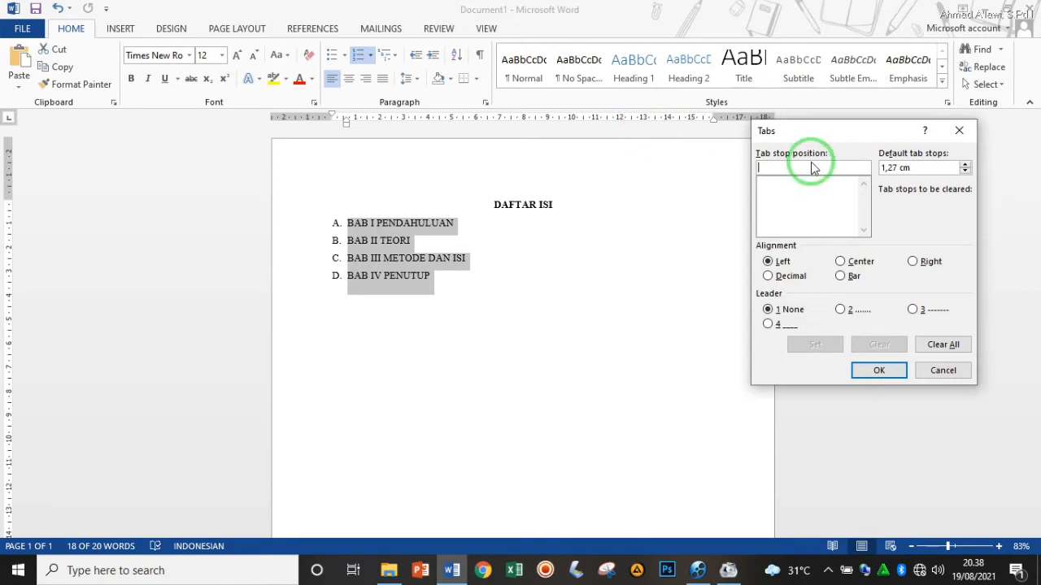
type("13")
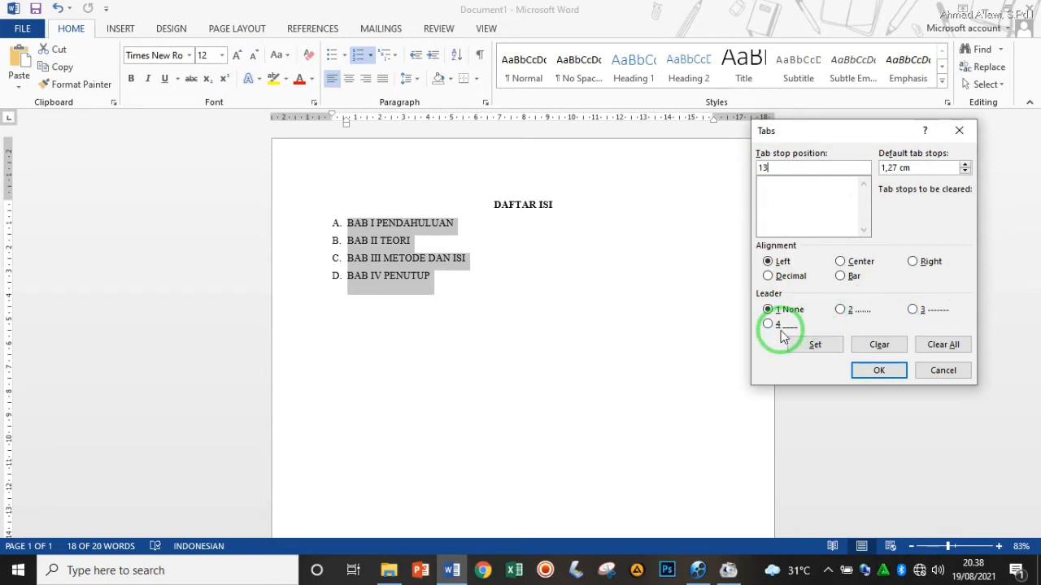
left_click(840, 310)
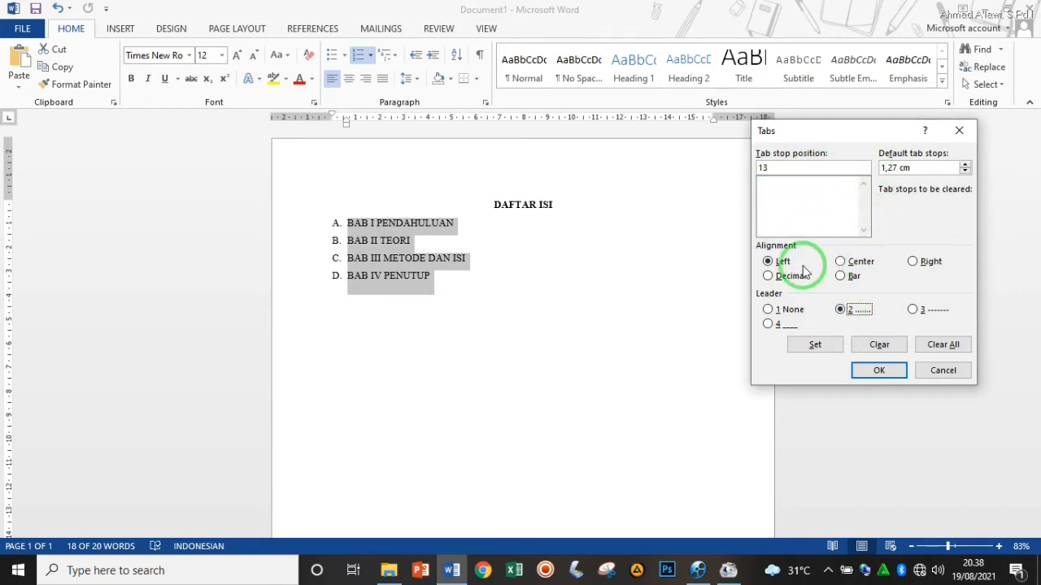
left_click(816, 346)
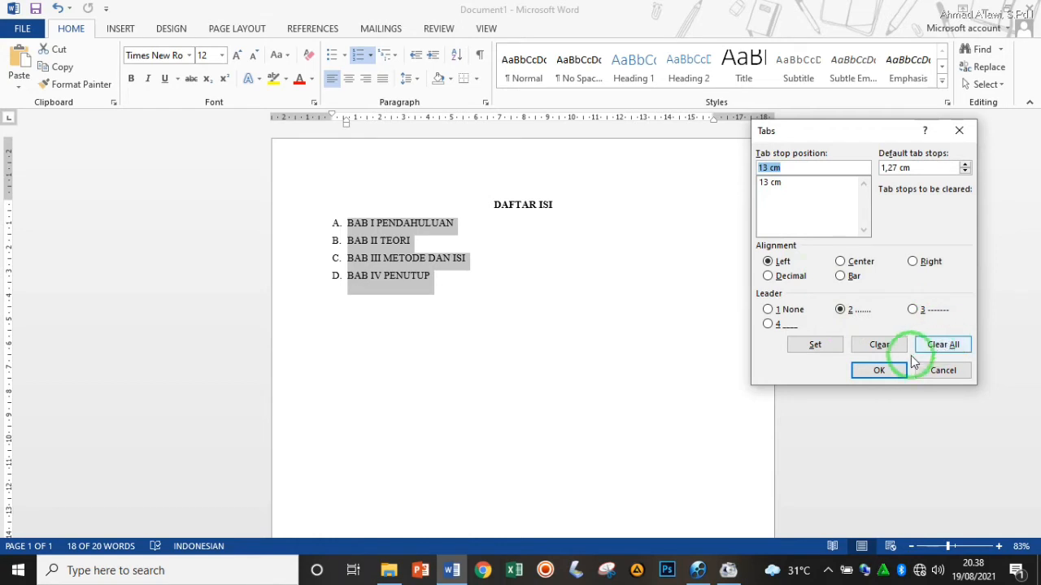
left_click(868, 370)
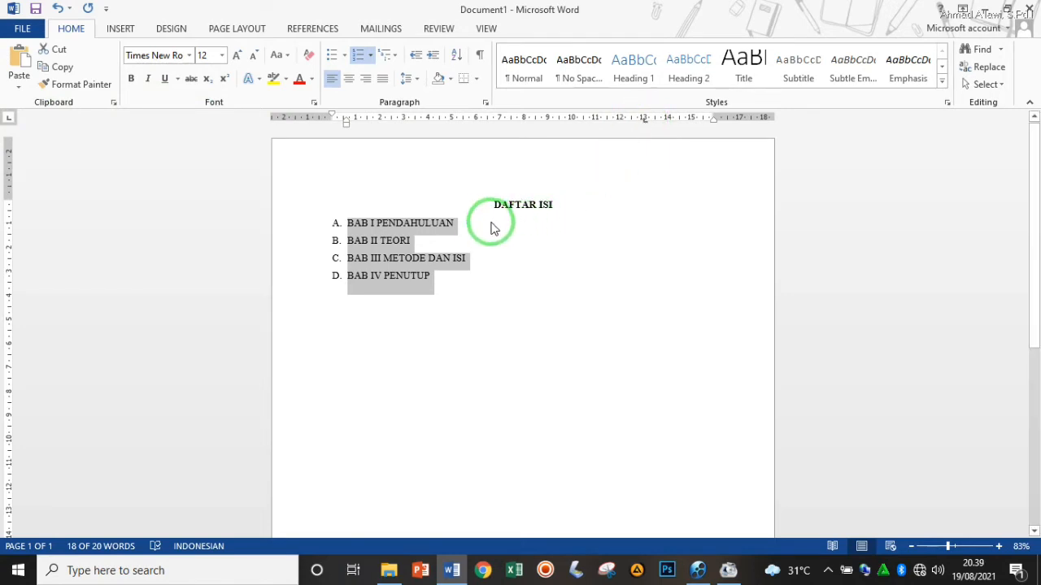
- Add a dotted tab leader after each of the four chapter entries, from BAB I PENDAHULUAN to BAB IV PENUTUP
left_click(478, 225)
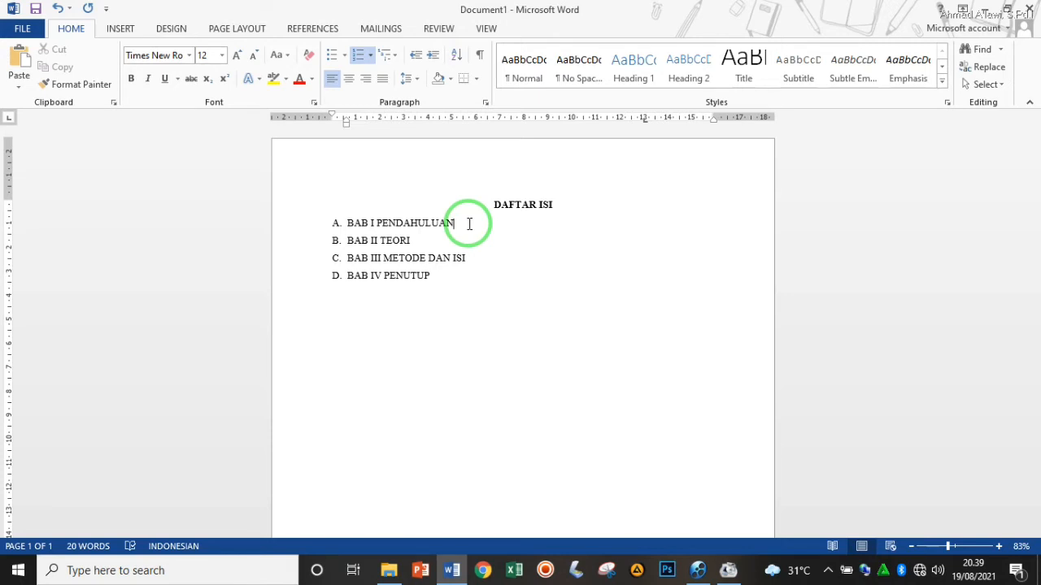
key("Tab")
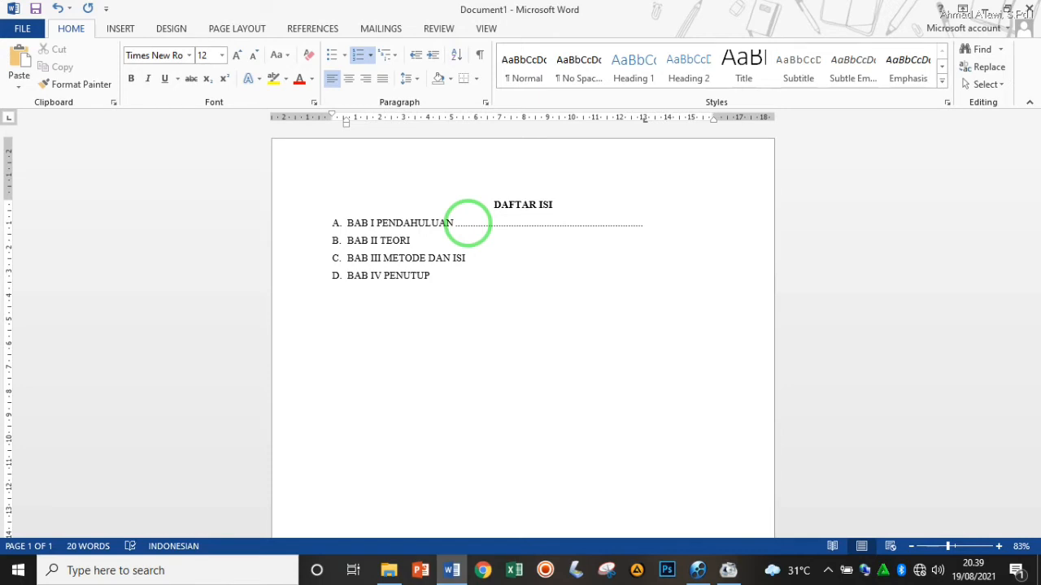
key("Tab")
key("Down")
key("Tab")
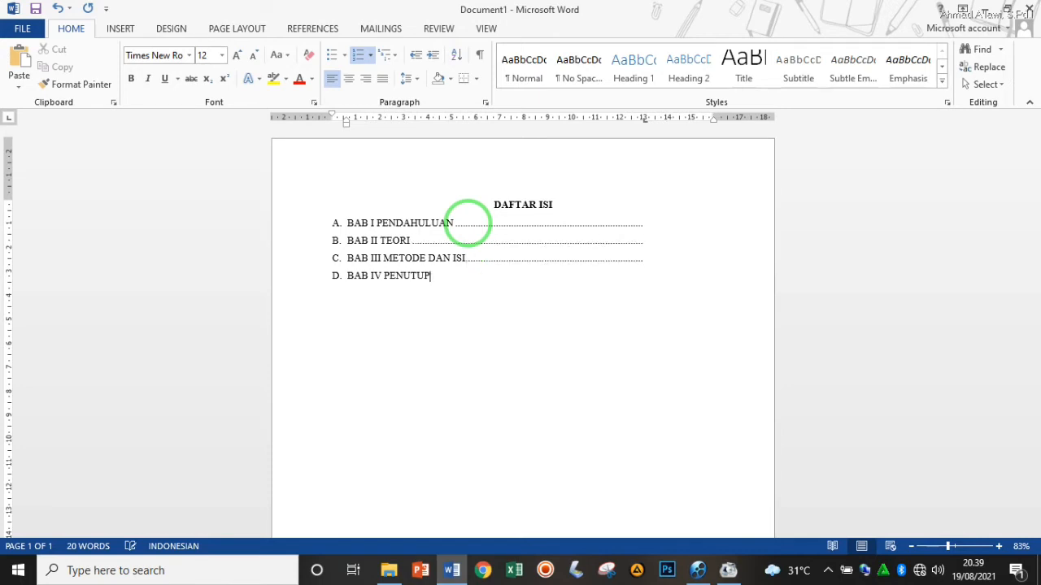
key("Tab")
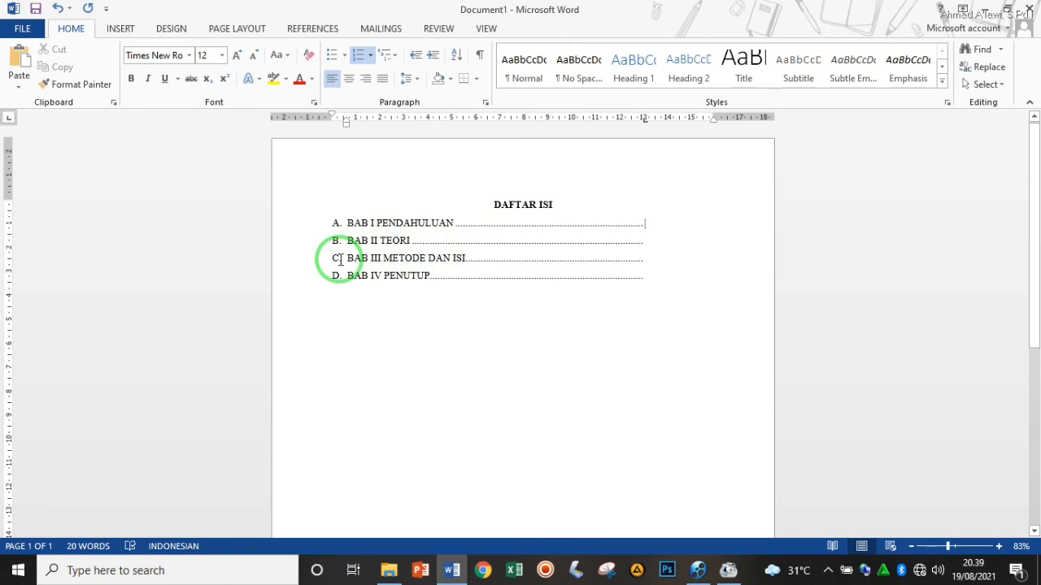
- Insert an empty list entry directly below BAB I PENDAHULUAN and check the numbering formats
key("Return")
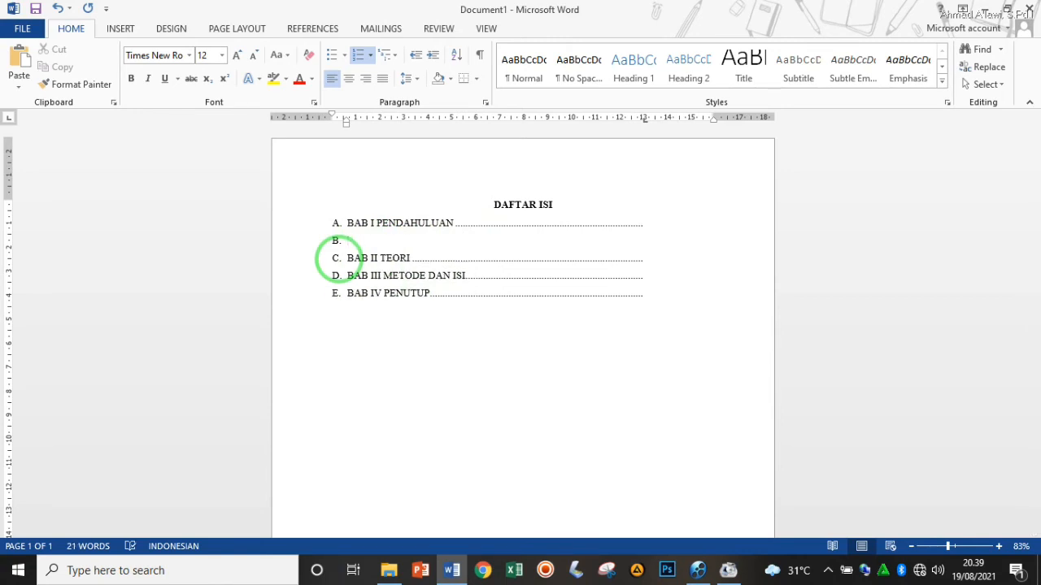
left_click(371, 61)
left_click(656, 284)
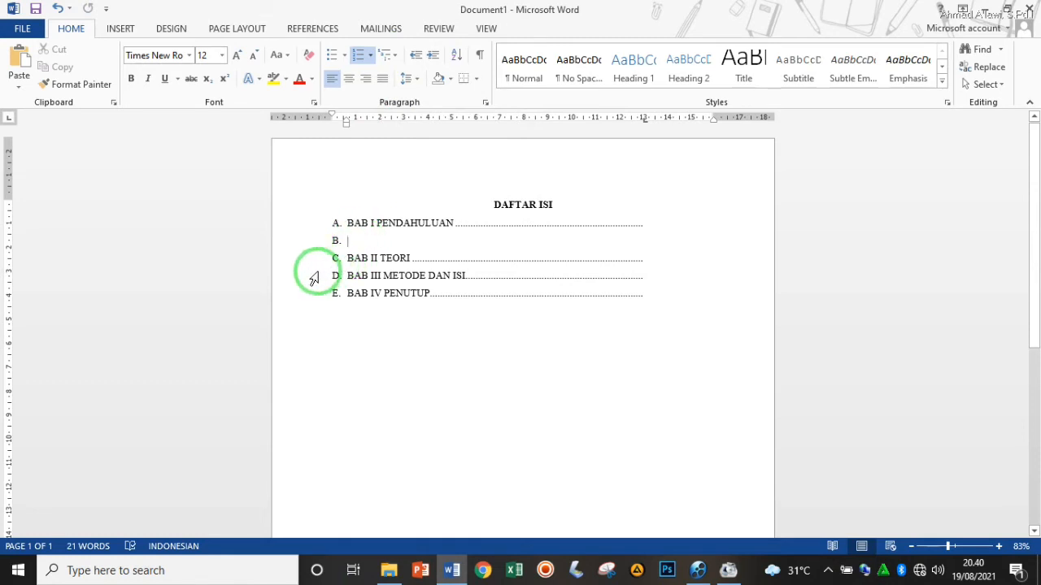
- Demote the empty entry below BAB I PENDAHULUAN to a sub-entry, number it in the 1., 2., 3. format and reduce its indent
key("Tab")
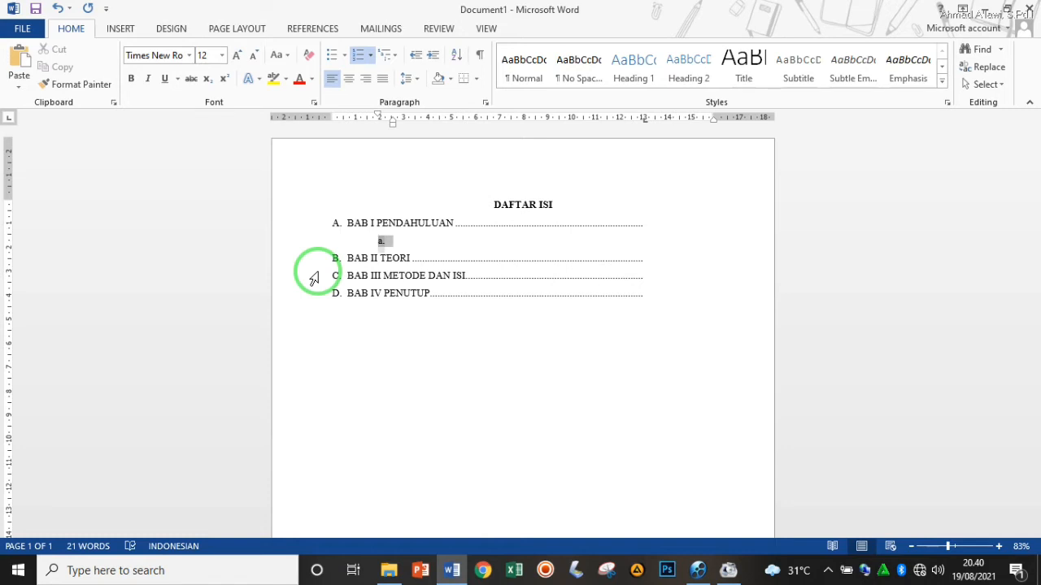
left_click(371, 57)
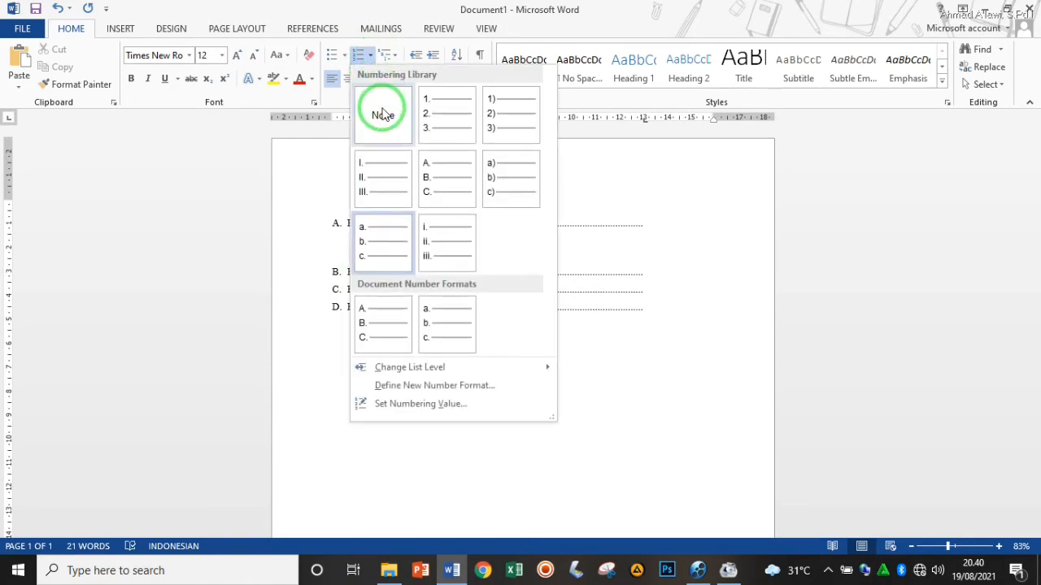
left_click(446, 115)
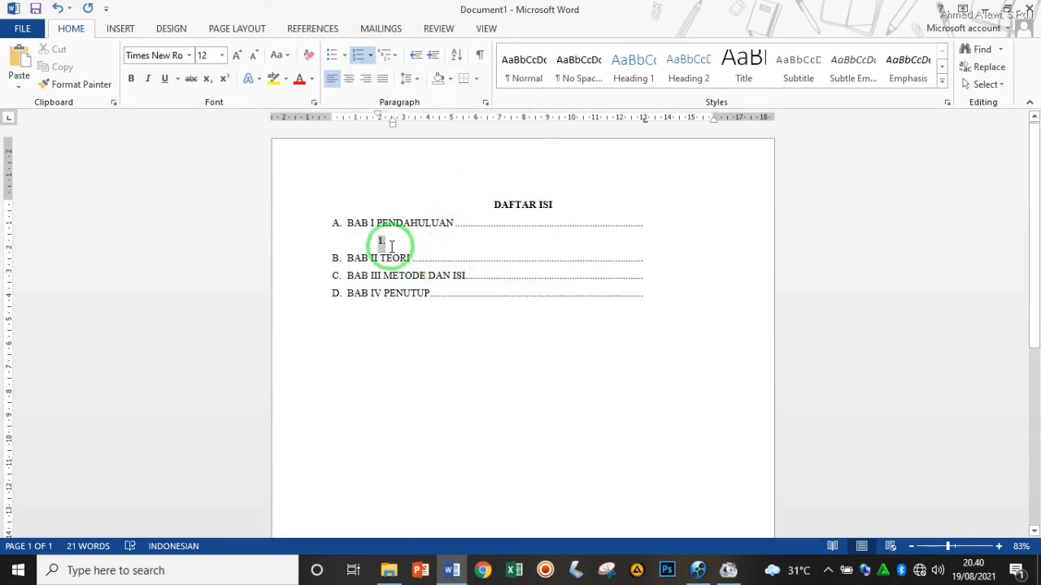
key("shift+Tab")
left_click(380, 239)
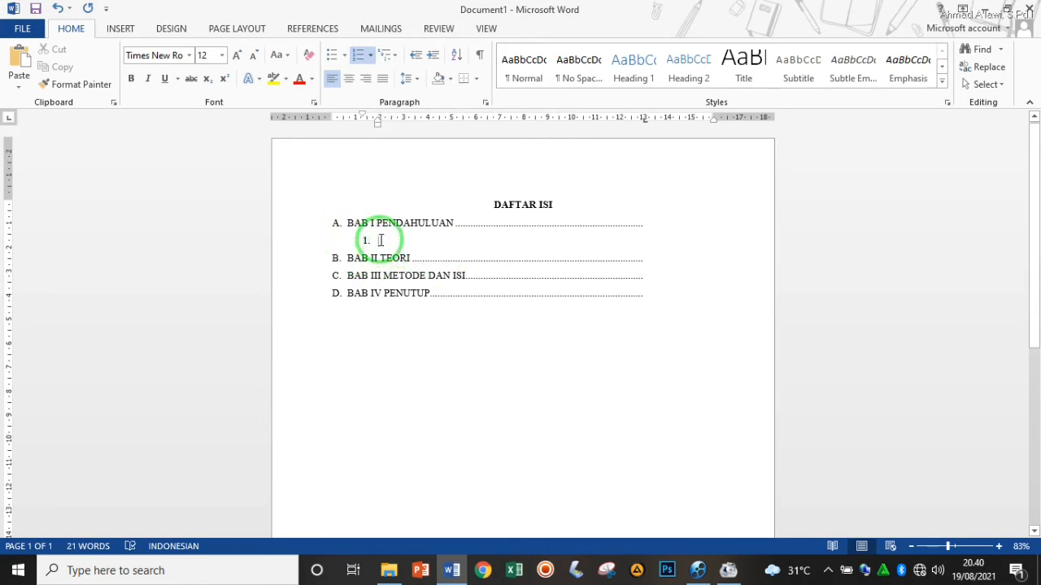
left_click(548, 280)
type("LAT")
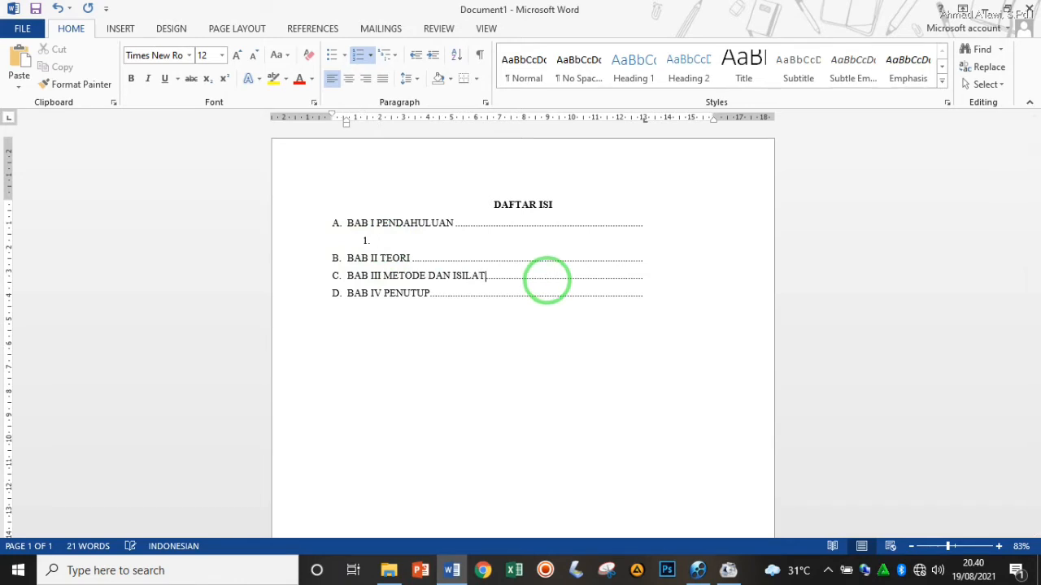
key("ctrl+z")
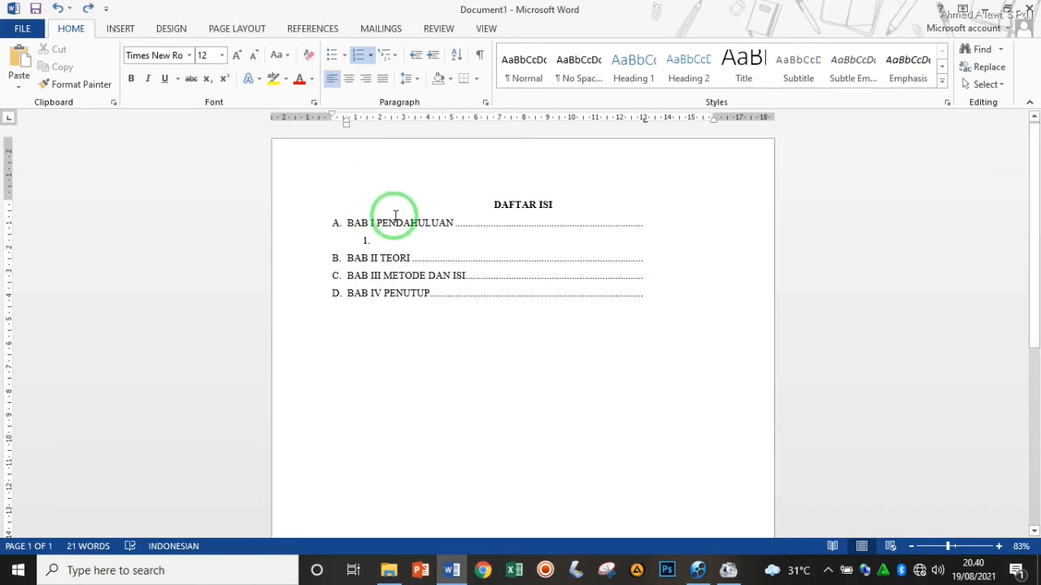
- Enter Latar belakang as the first sub-entry under BAB I PENDAHULUAN
left_click(389, 241)
type("LAT")
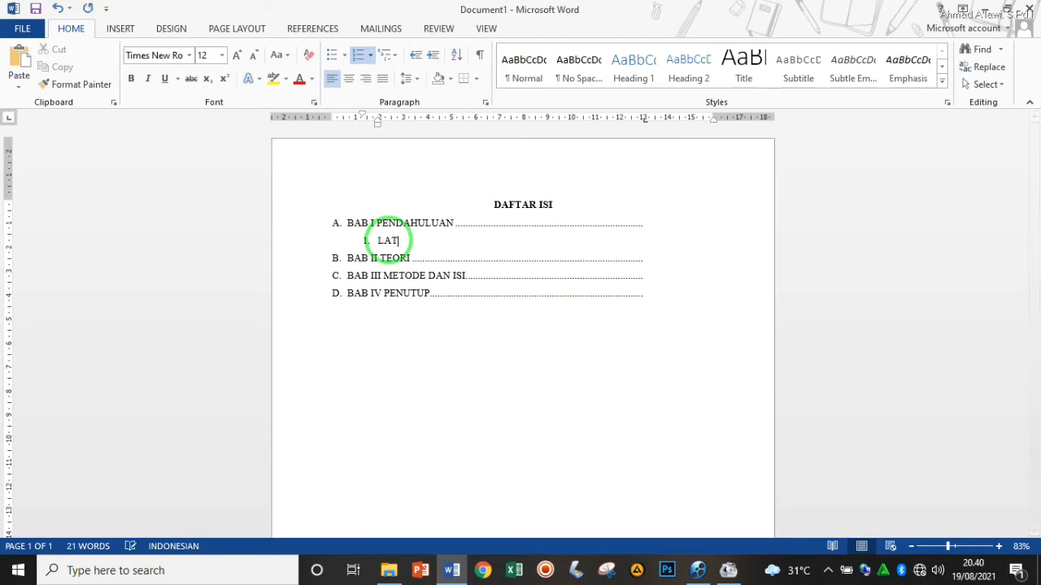
key("BackSpace")
key("BackSpace")
key("BackSpace")
type("atar ")
type("bek")
type("lakang")
- Change the case of the Latar belakang sub-entry to Capitalize Each Word
key("Left")
key("Home")
key("ctrl+Right")
key("ctrl+Right")
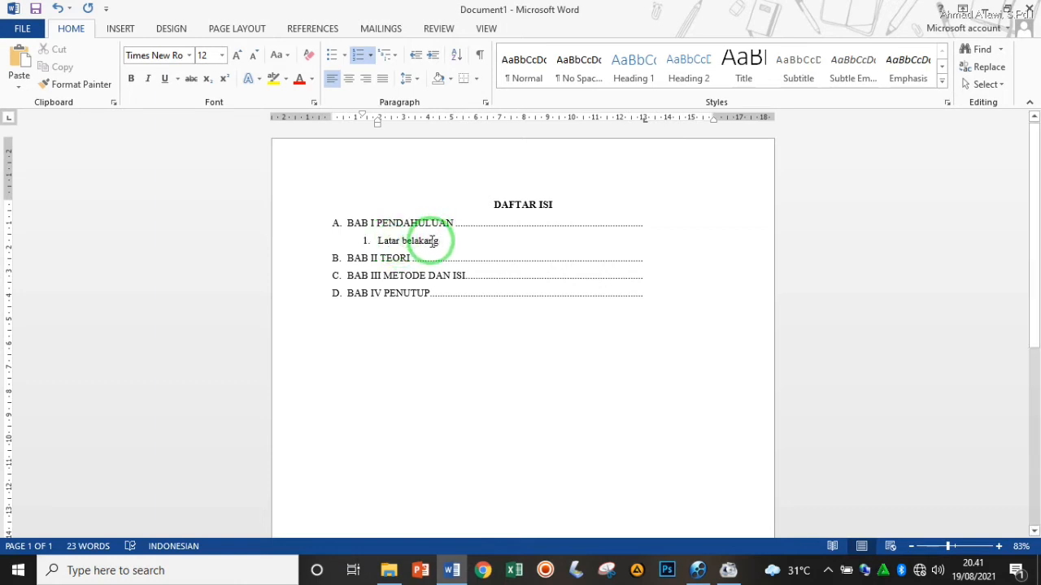
key("ctrl+shift+Left")
key("ctrl+shift+Left")
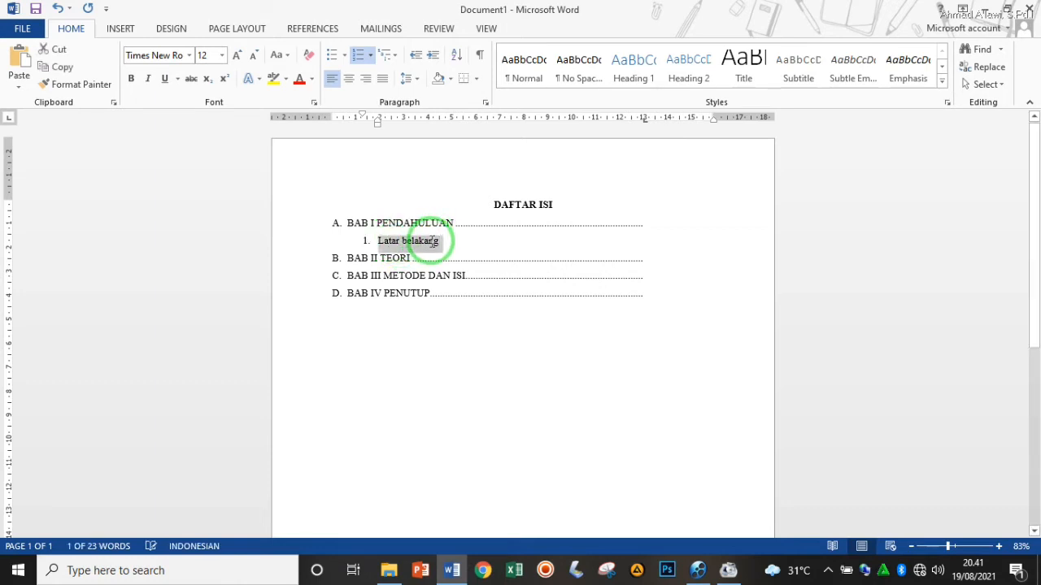
left_click(285, 57)
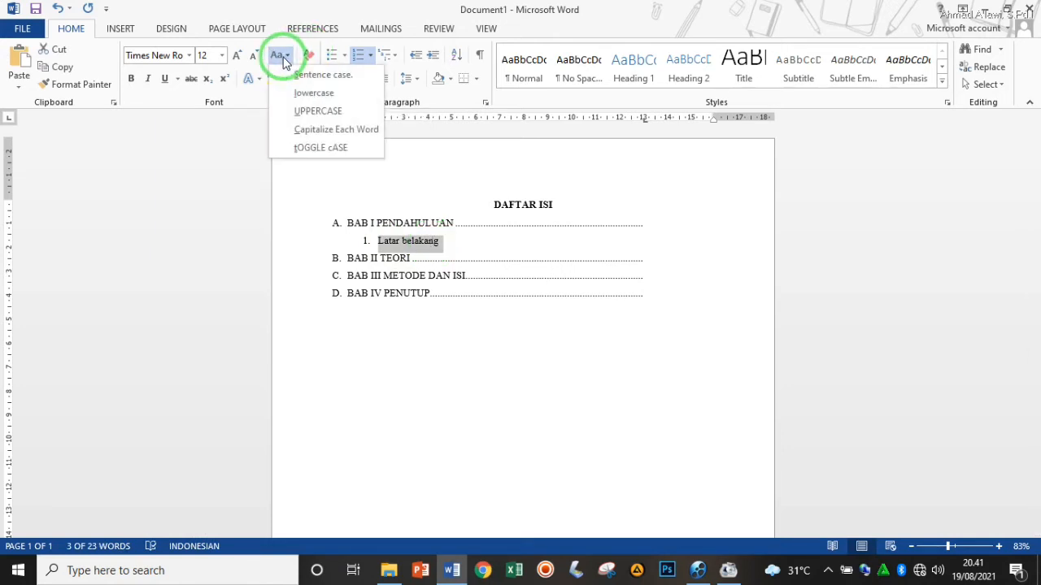
left_click(329, 141)
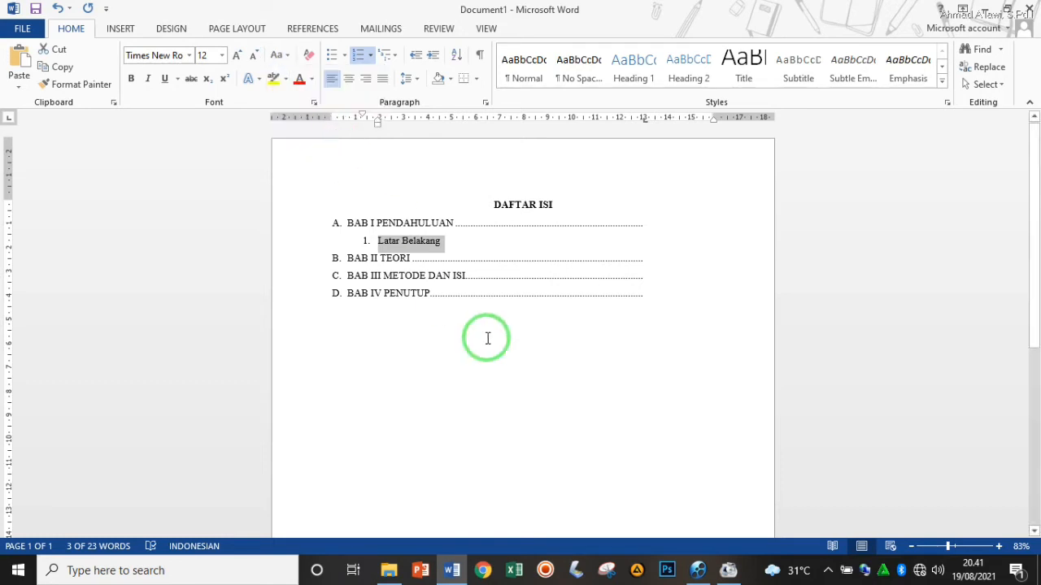
- Change the case of the word PENDAHULUAN in the BAB I entry to Capitalize Each Word
left_click(455, 225)
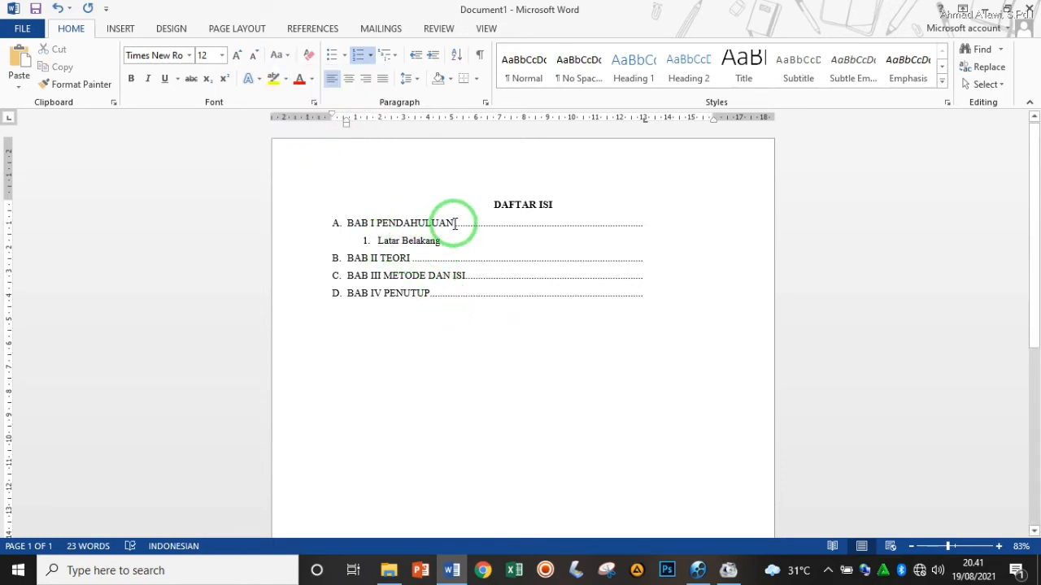
double_click(454, 226)
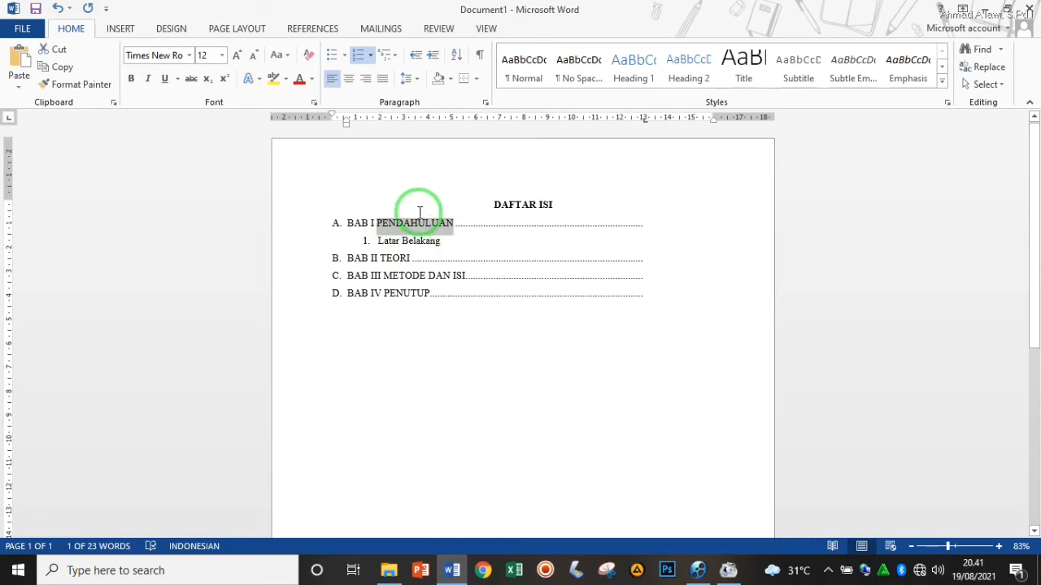
left_click(288, 63)
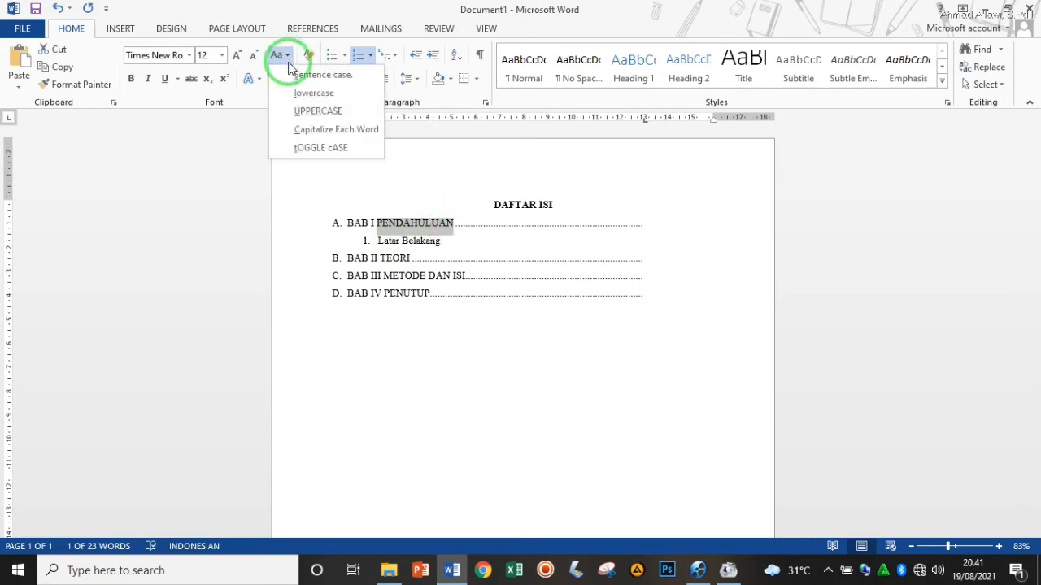
left_click(297, 135)
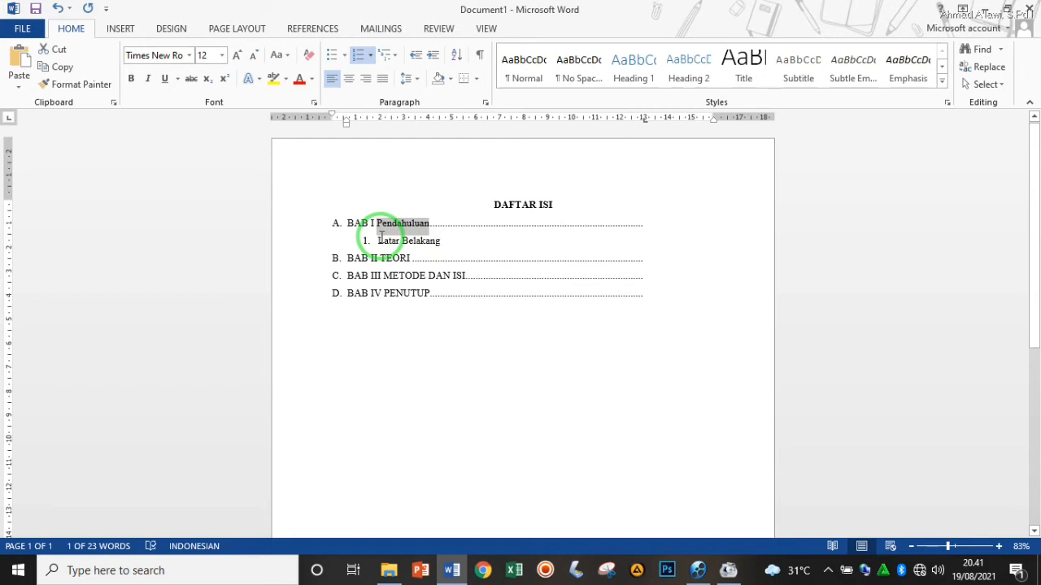
- Cycle the word Pendahuluan in the BAB I entry through the letter cases, ending in uppercase
key("shift+F3")
key("shift+F3")
key("shift+F3")
key("shift+F3")
key("shift+F3")
key("shift+F3")
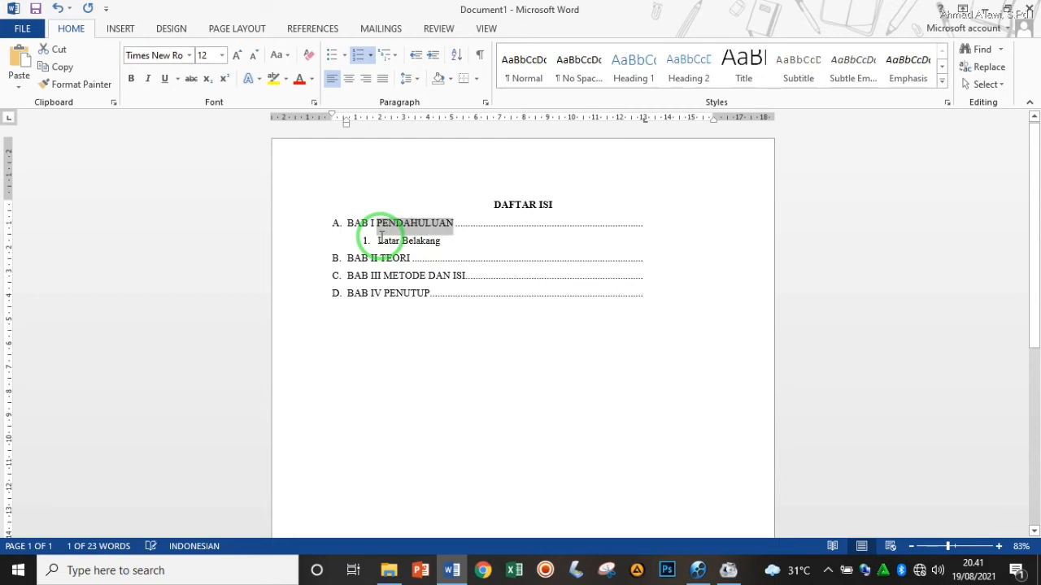
key("shift+F3")
key("shift+F3")
key("shift+F3")
key("shift+F3")
key("shift+F3")
key("shift+F3")
key("shift+F3")
key("shift+F3")
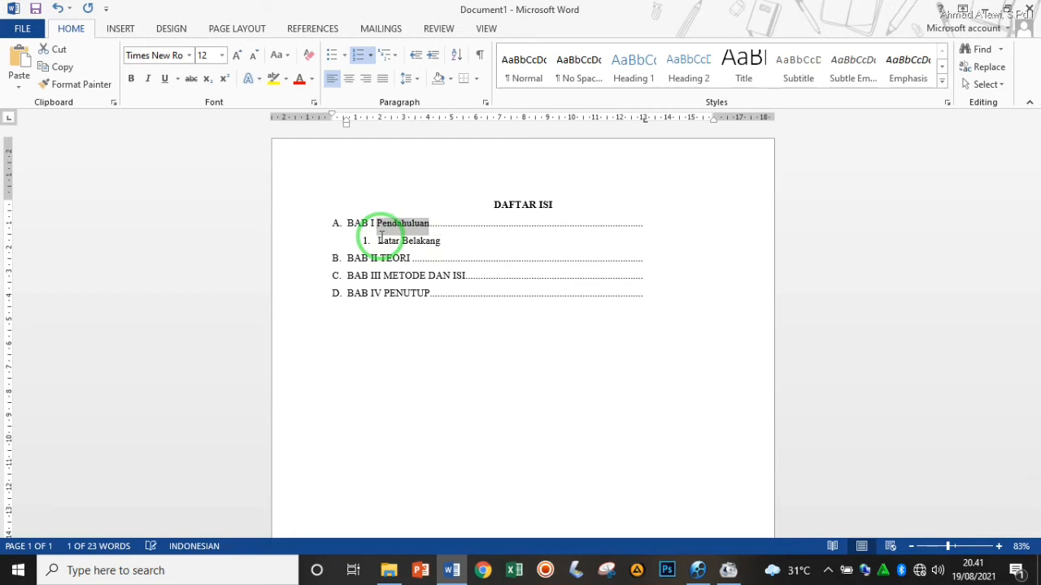
key("shift+F3")
key("shift+F3")
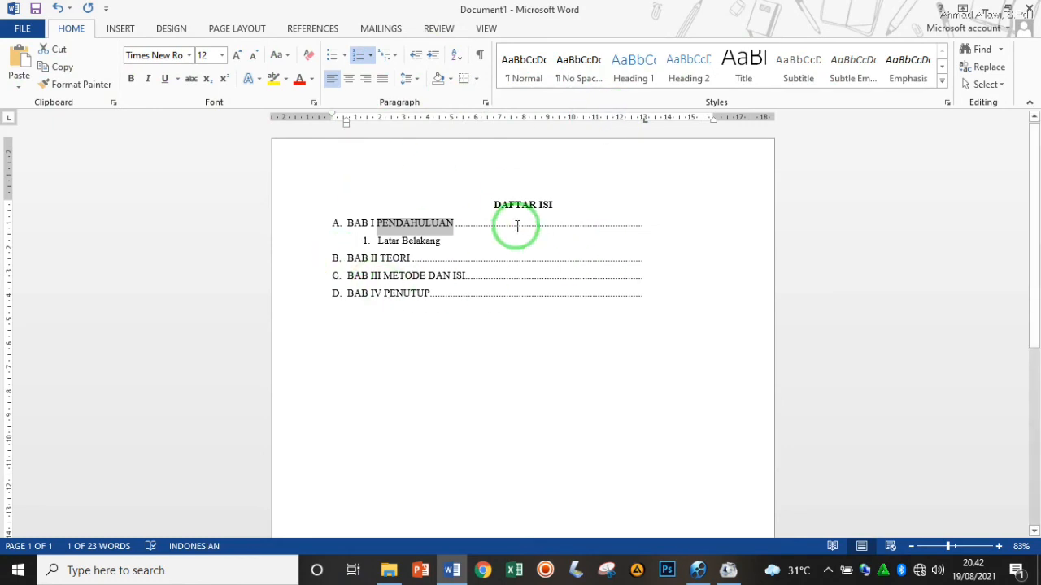
- Add a dotted tab leader after Latar Belakang and a second sub-entry Rumusan Permasalahan with its own leader
left_click(457, 243)
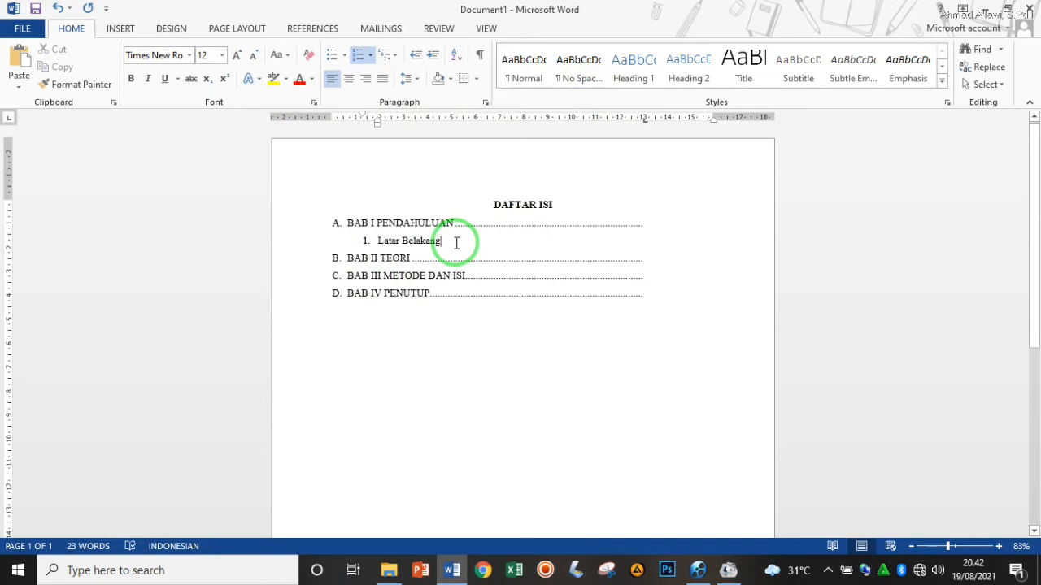
key("Tab")
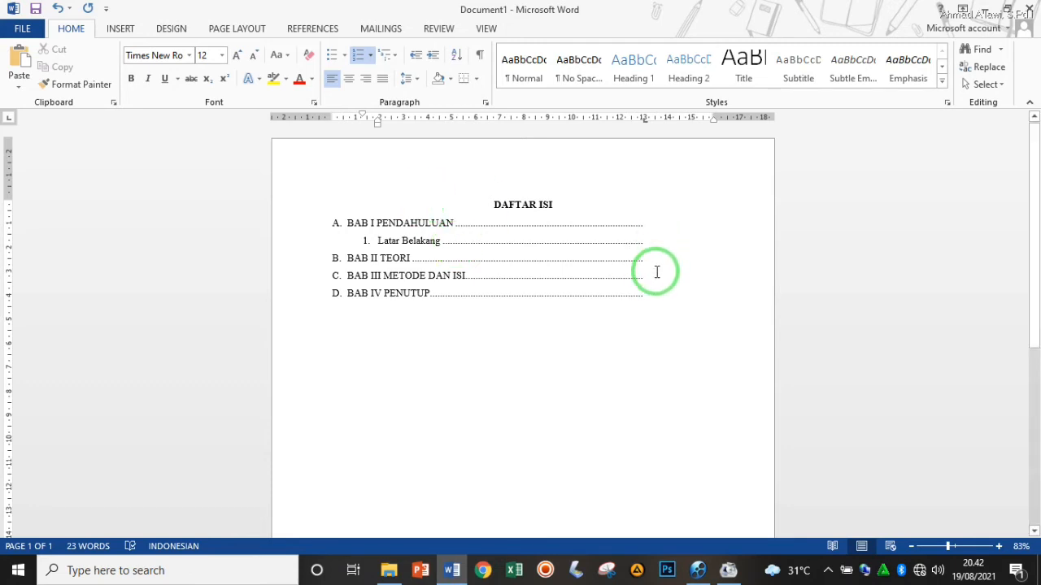
key("Return")
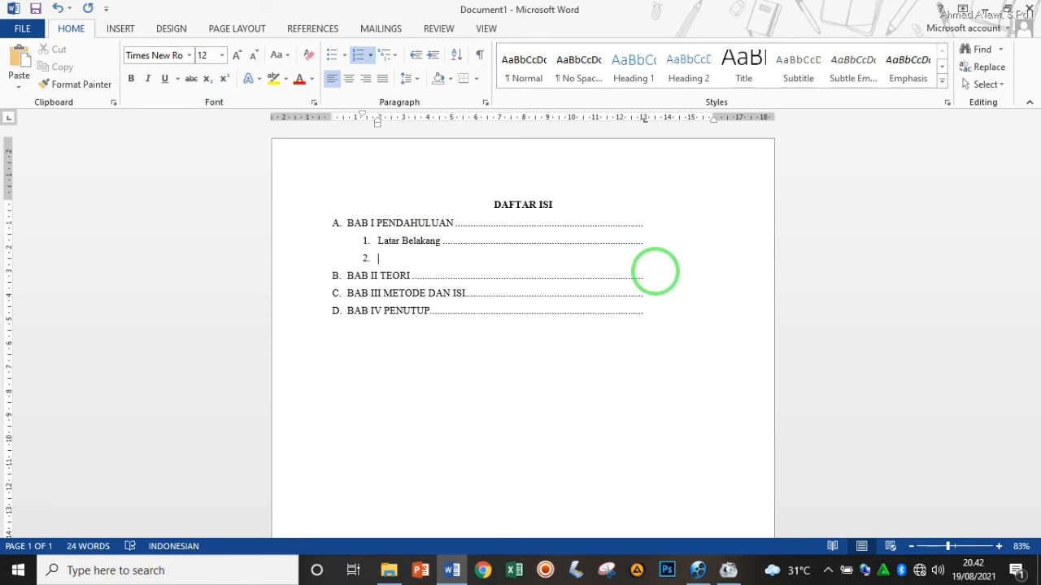
type("rumusan Permasalahan")
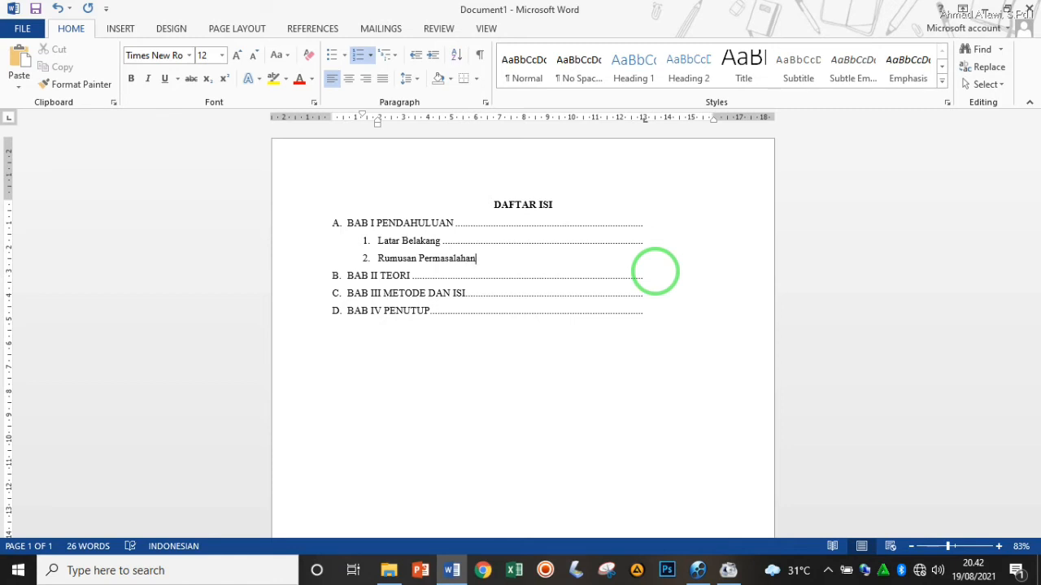
key("Tab")
- Insert a numbered sub-entry below BAB II TEORI and move its first-line and hanging indents to line up with the BAB I sub-entries
left_click(655, 272)
key("Return")
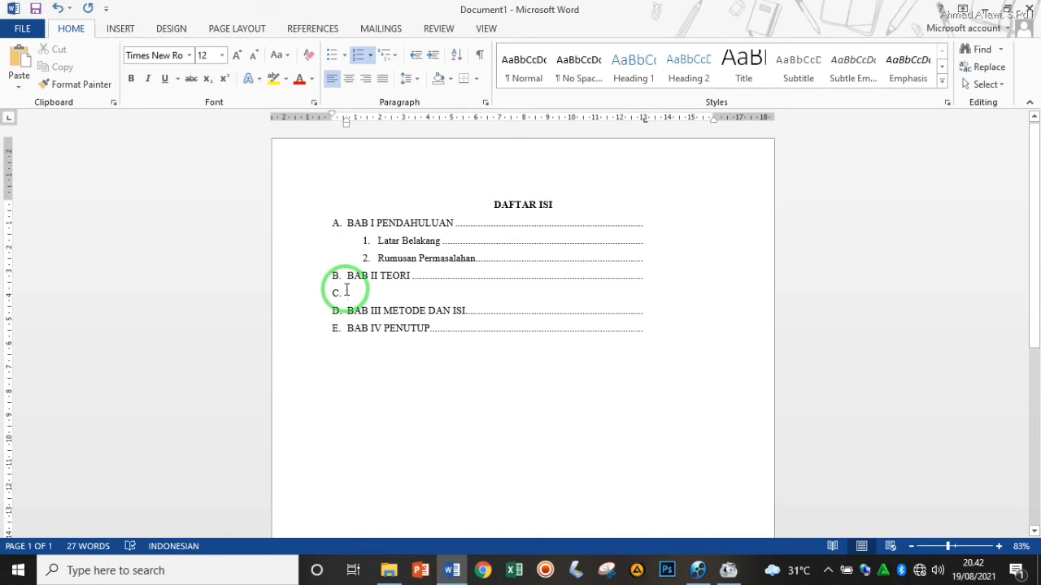
key("Tab")
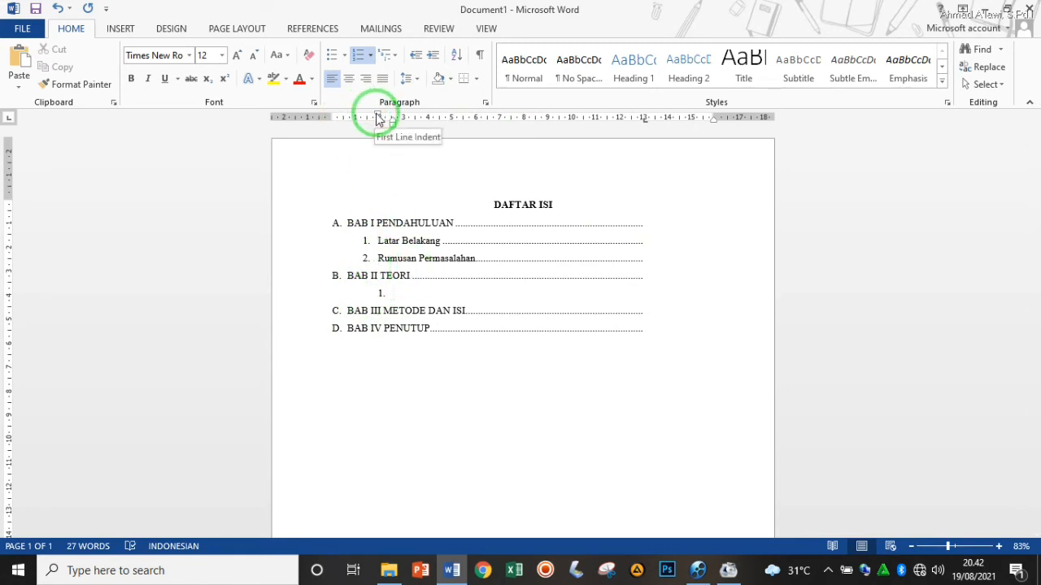
left_click_drag(378, 119, 363, 119)
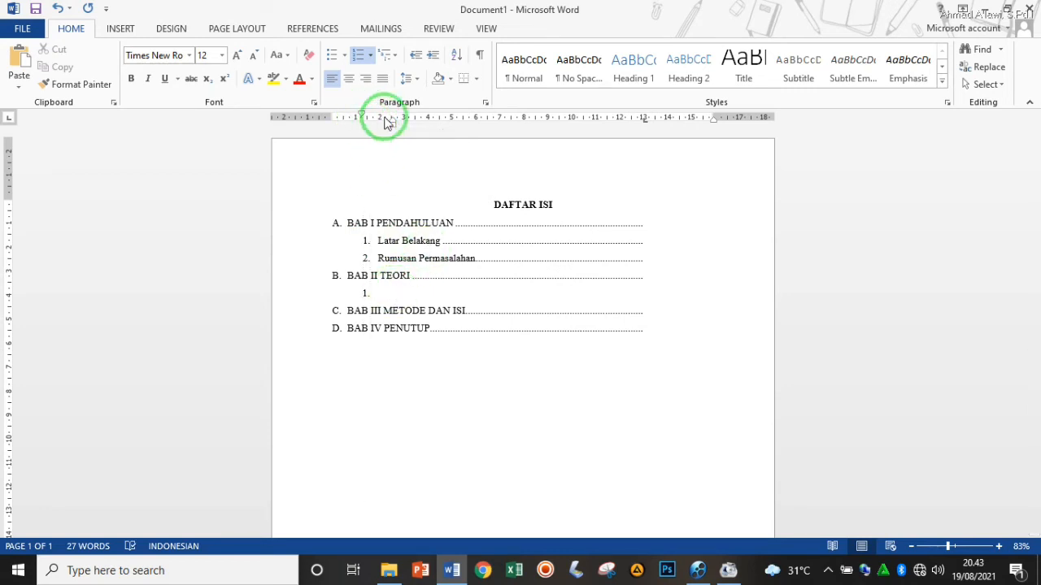
left_click_drag(393, 122, 373, 121)
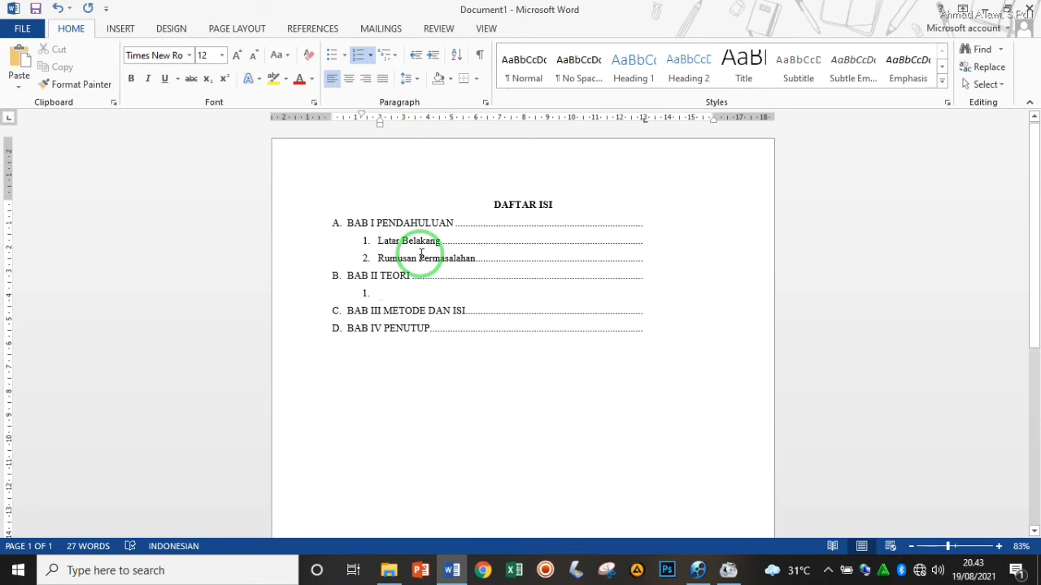
- Fill in two sub-entries under BAB II TEORI, each reading Teori plus a person's first name, followed by a dotted tab leader
type("a")
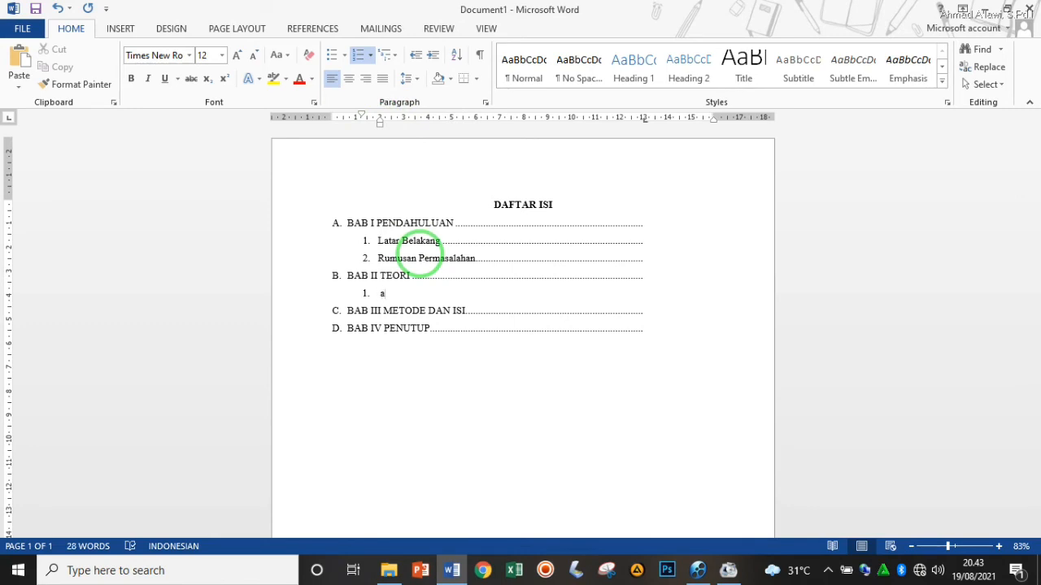
key("BackSpace")
type("teori Budi")
key("Tab")
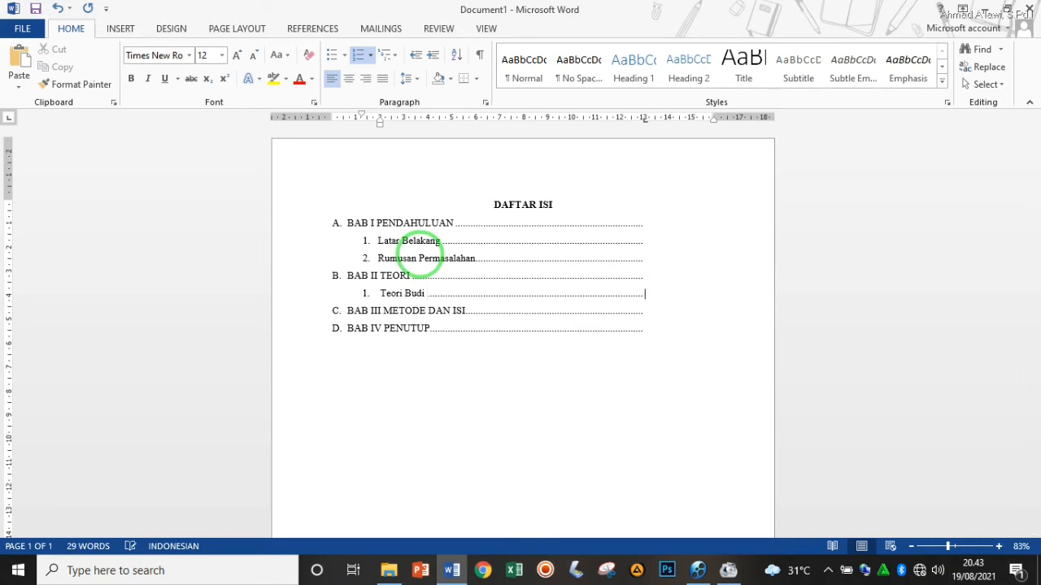
key("Return")
type("2")
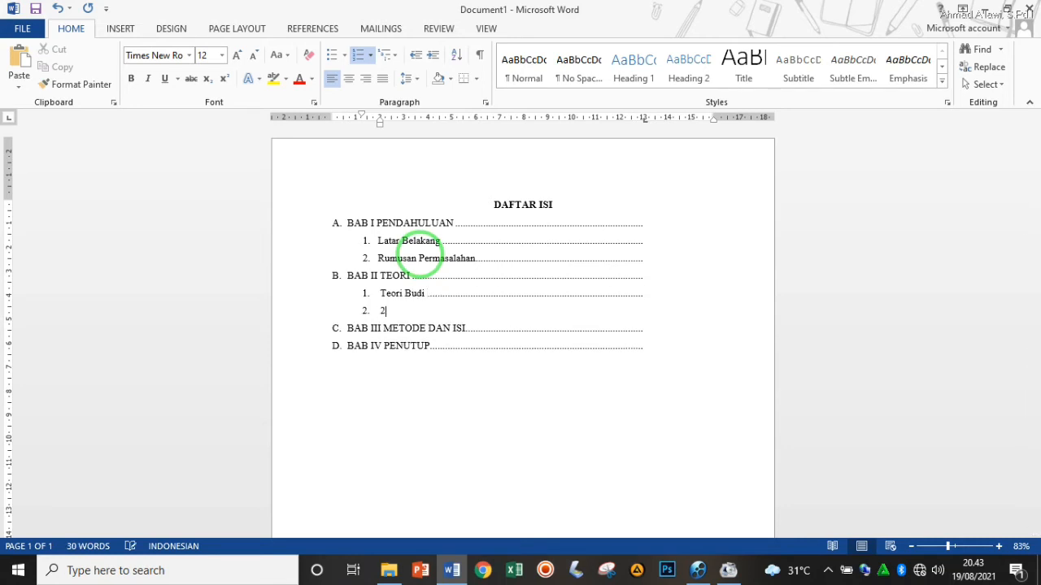
key("BackSpace")
type("Teori Andi")
key("Tab")
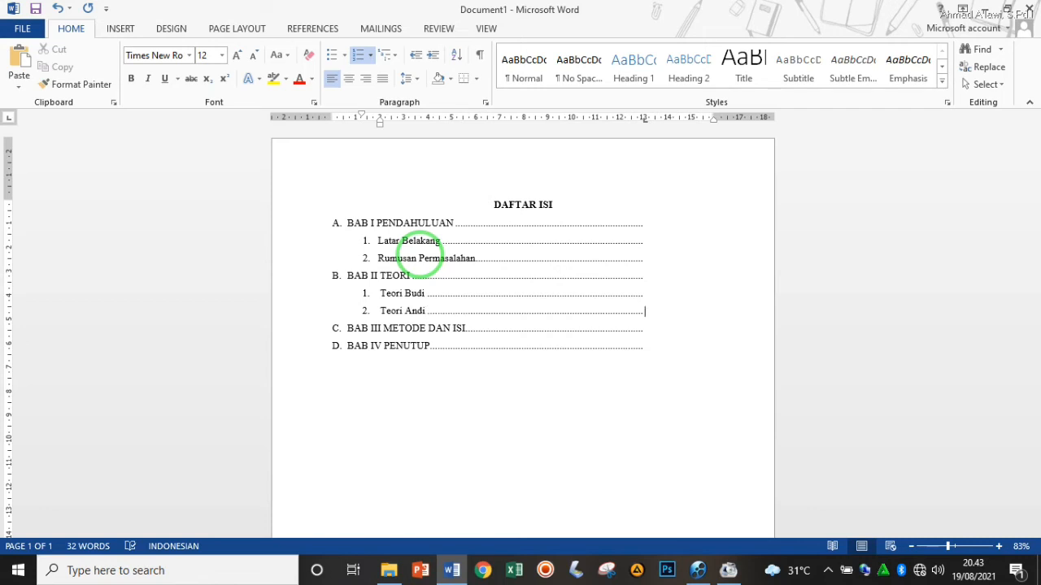
- Insert a numbered sub-entry below BAB III METODE DAN ISI, reduce its indent one level and enter the text Ctrl+shift+M
key("Down")
key("Return")
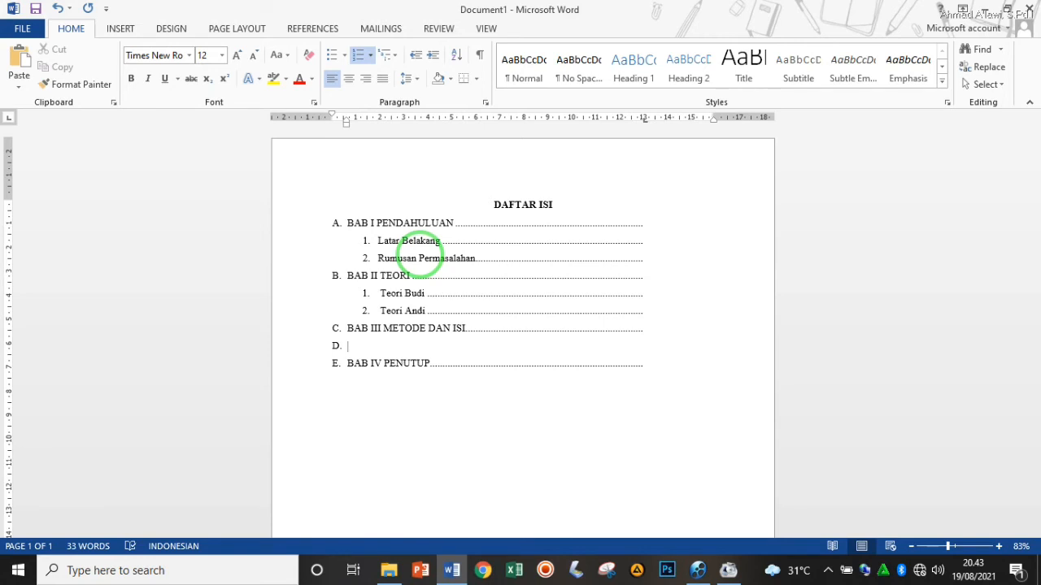
key("Tab")
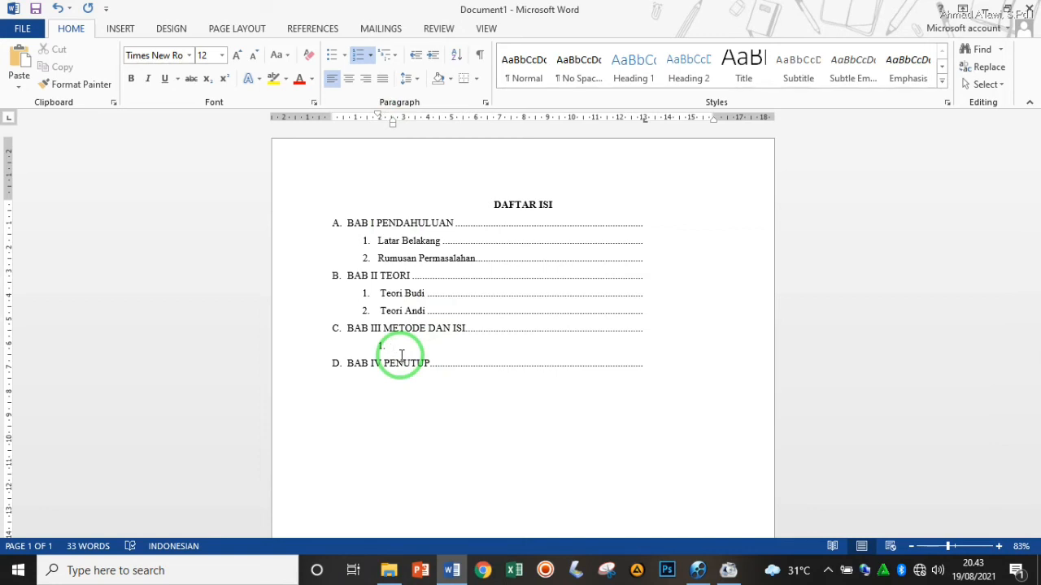
key("shift+Tab")
type("Ctrl+shift+")
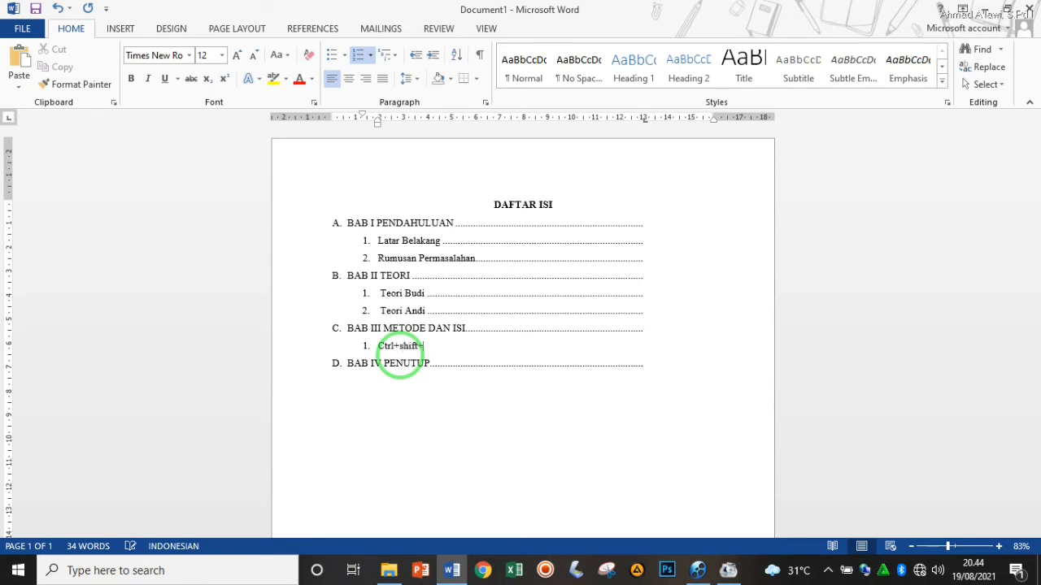
type("M")
- Try increasing and decreasing the indent level of the Ctrl+shift+M sub-entry several times
key("ctrl+m")
key("ctrl+shift+m")
key("ctrl+m")
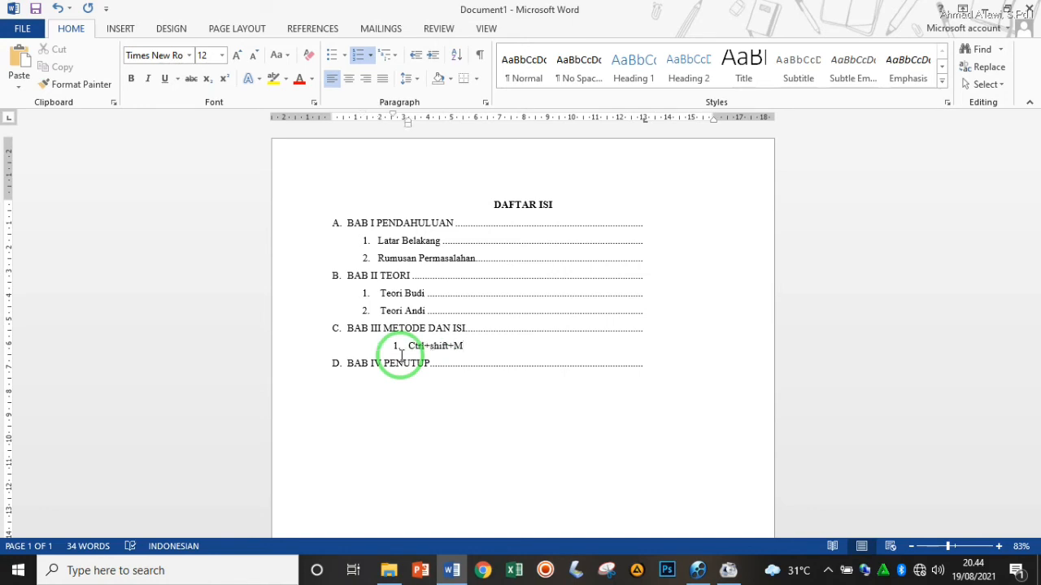
key("ctrl+shift+m")
key("ctrl+m")
key("ctrl+m")
key("ctrl+m")
key("ctrl+m")
key("ctrl+m")
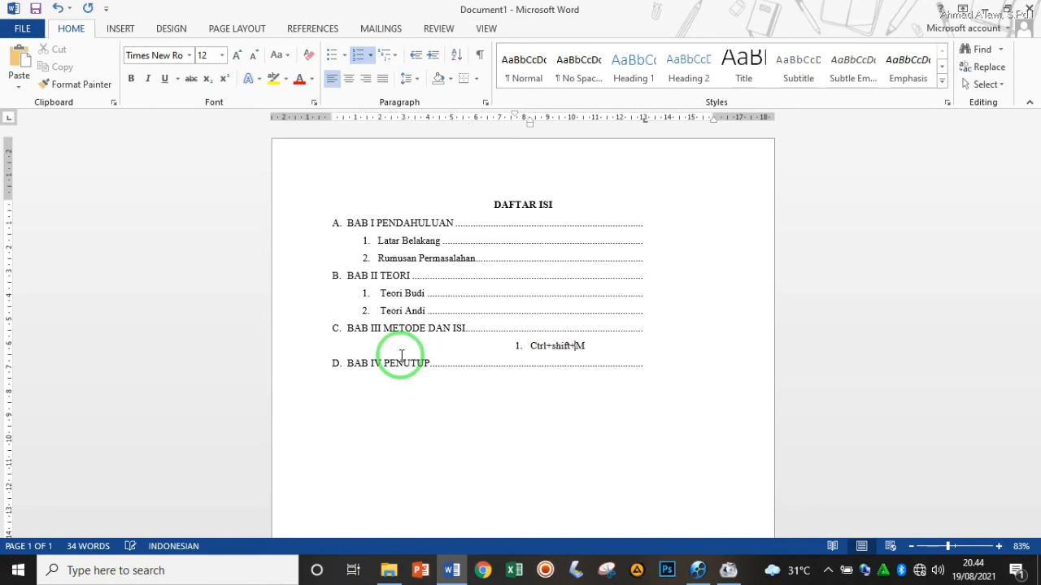
key("ctrl+shift+m")
key("ctrl+shift+m")
key("ctrl+shift+m")
key("ctrl+shift+m")
key("ctrl+shift+m")
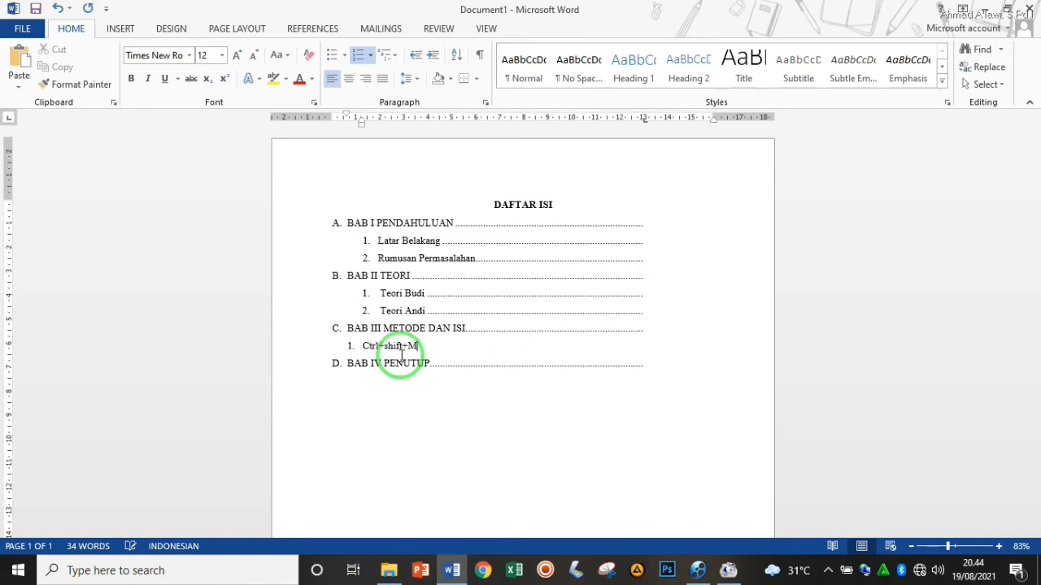
- Replace the Ctrl+shift+M text below BAB III METODE DAN ISI with Metode A, followed by a dotted tab leader
left_click(504, 351)
key("shift+Left")
key("shift+Left")
key("shift+Left")
key("shift+Left")
key("shift+Left")
key("shift+Left")
key("shift+Left")
key("shift+Left")
key("shift+Left")
key("shift+Left")
key("shift+Left")
key("shift+Left")
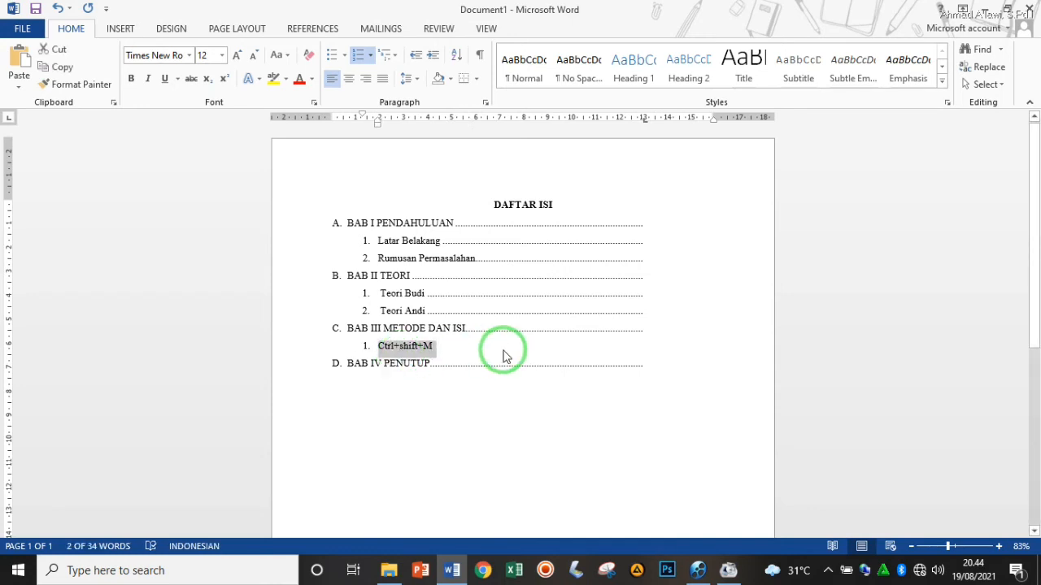
type("m")
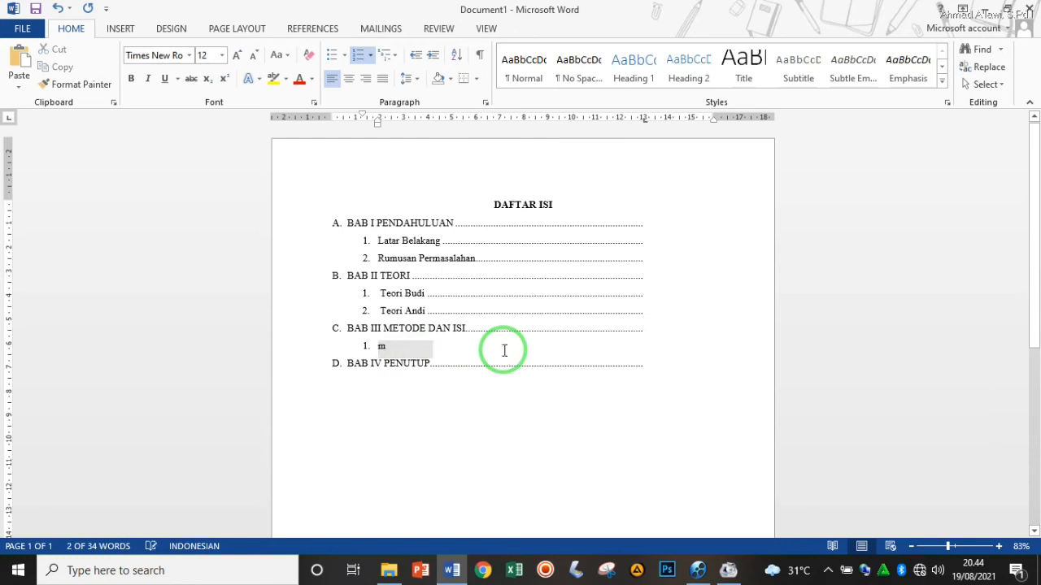
type("etode ")
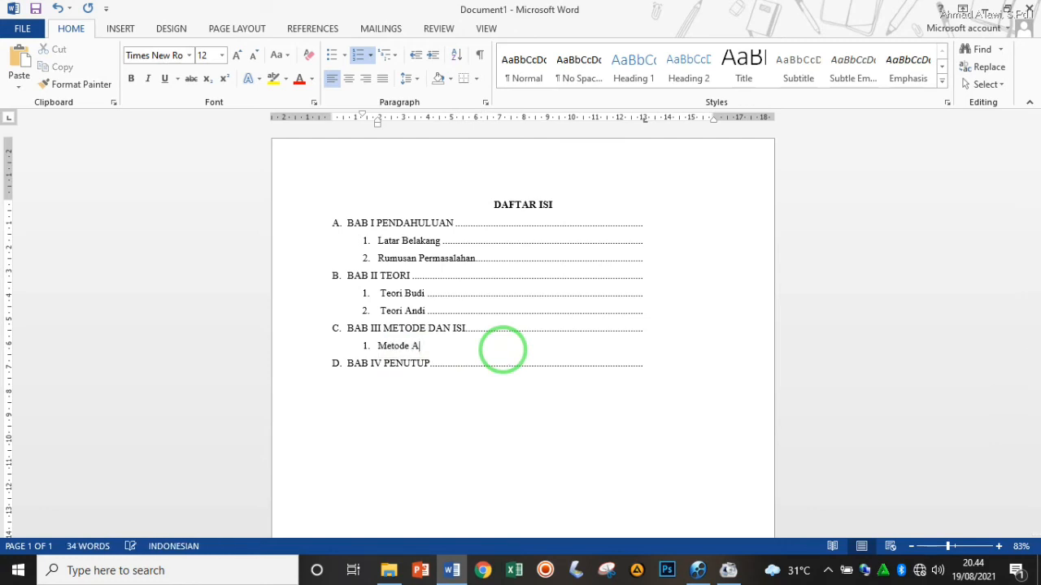
type("A")
key("Tab")
- Add a second sub-entry Metode B with its dotted tab leader and dismiss the desktop notification
key("Return")
type("metode ")
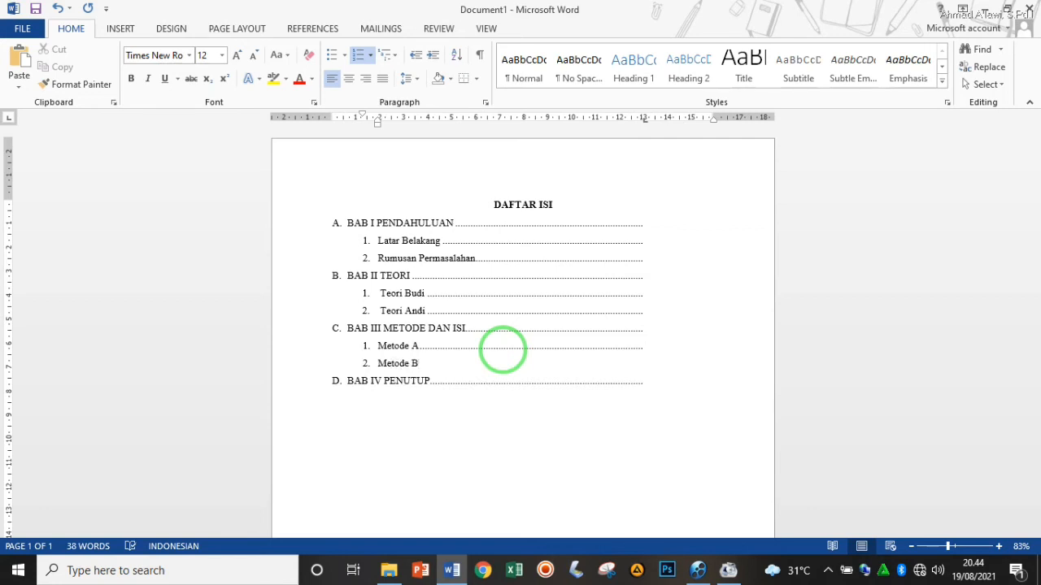
type("B")
key("Tab")
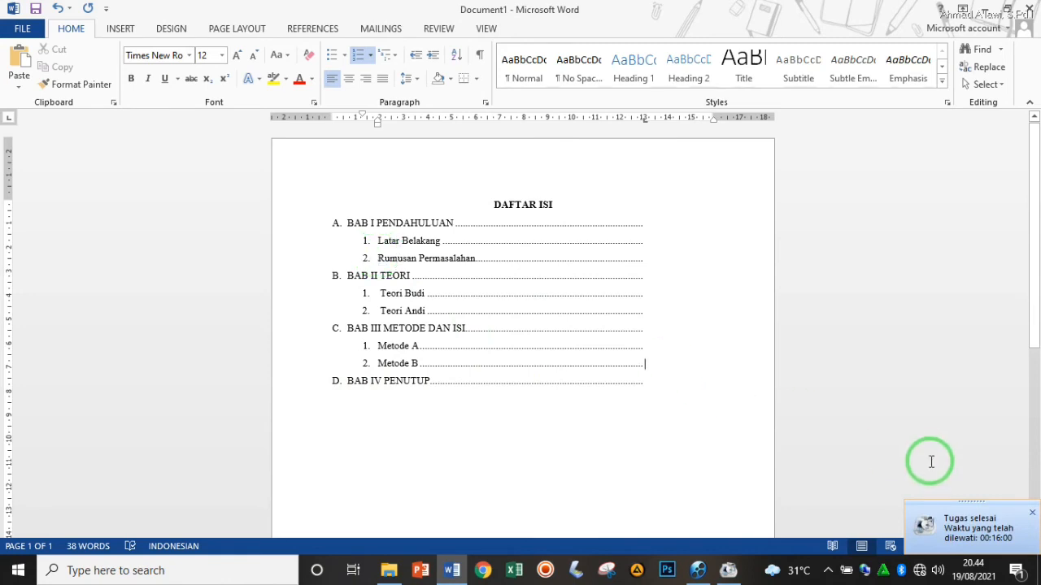
left_click(1032, 514)
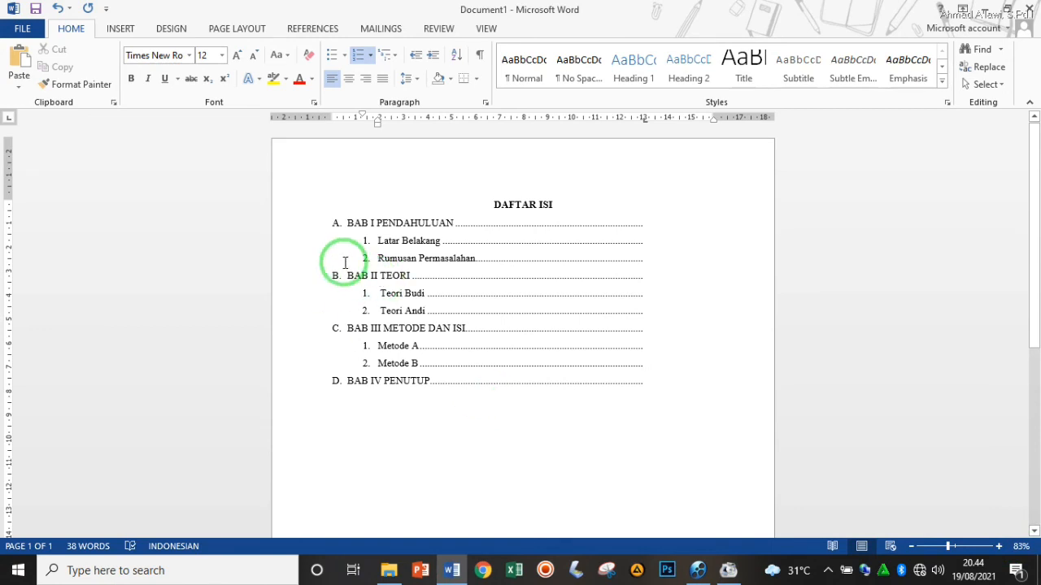
- Try bold formatting on the BAB I PENDAHULUAN entry and undo it
left_click(456, 223)
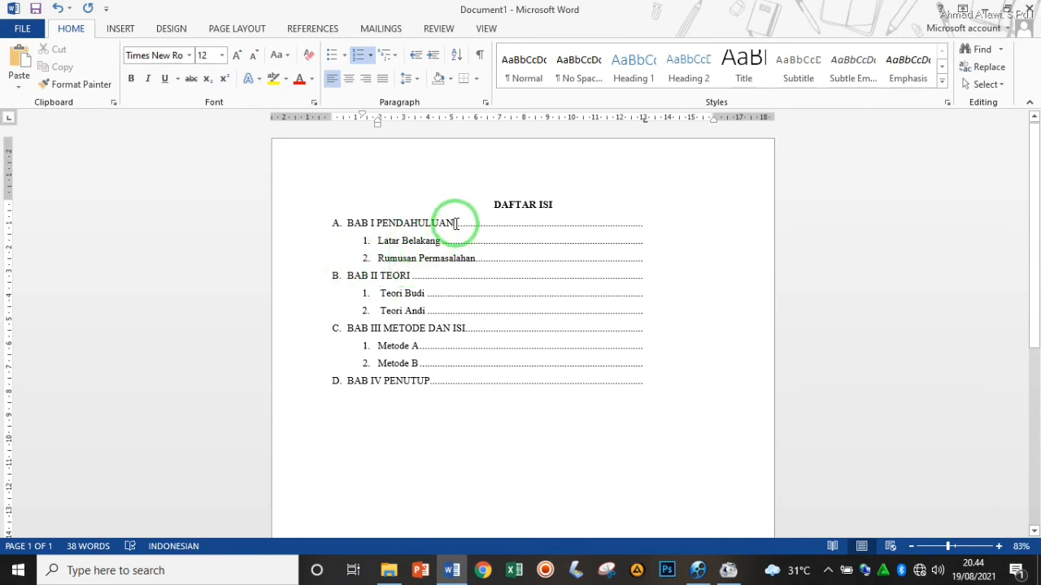
key("ctrl+shift+Left")
key("ctrl+shift+Left")
key("ctrl+shift+Left")
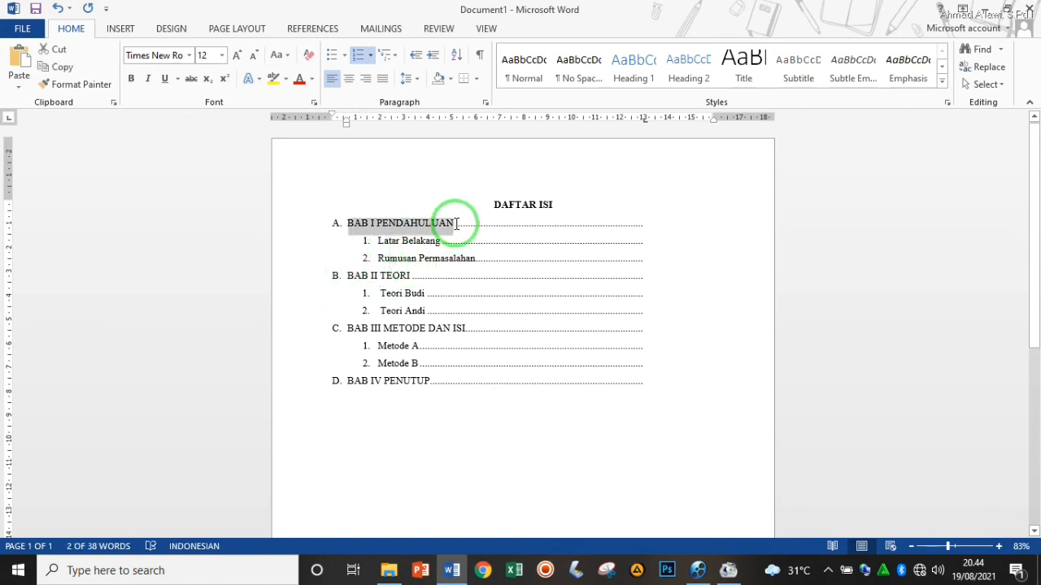
key("ctrl+b")
key("Right")
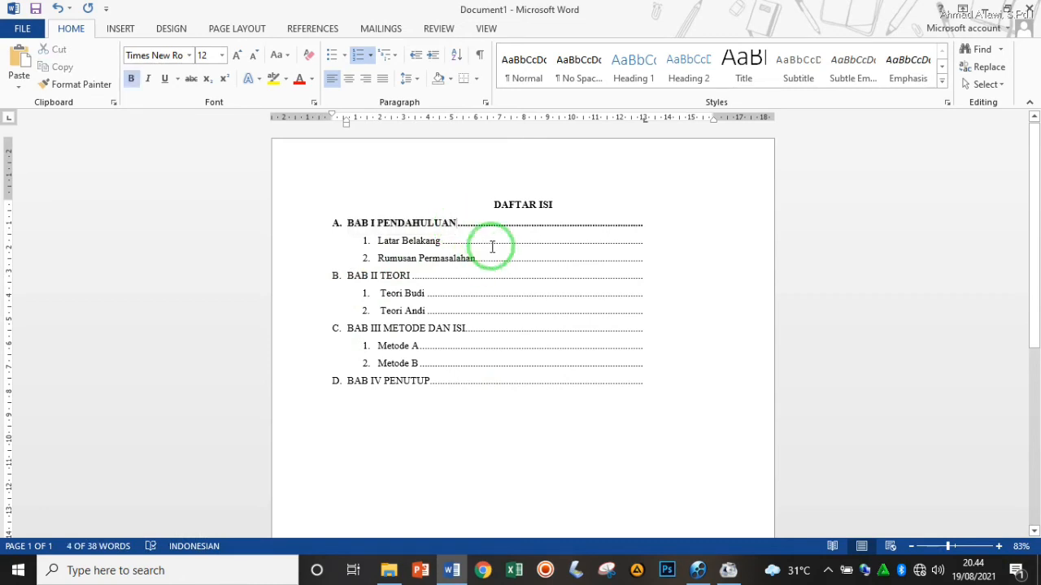
key("ctrl+z")
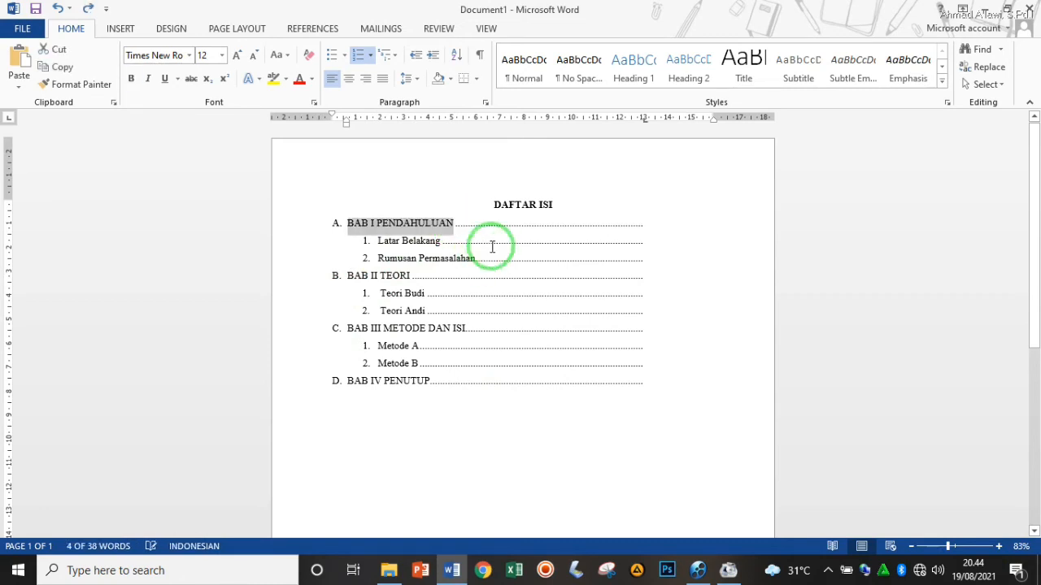
- Try entering the page number 34 directly after the BAB I PENDAHULUAN dotted leader
left_click(341, 251)
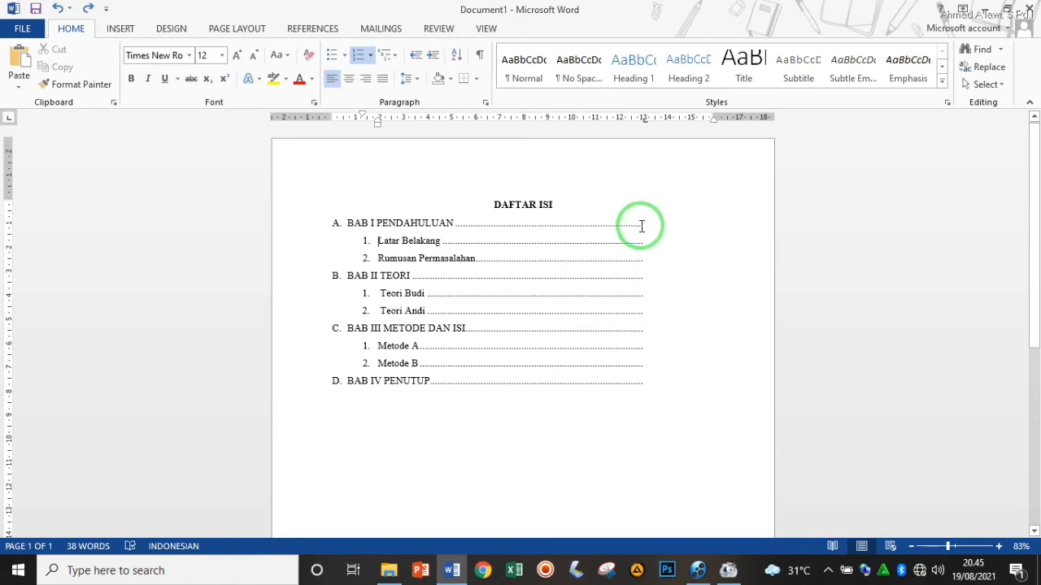
left_click(647, 226)
type("34")
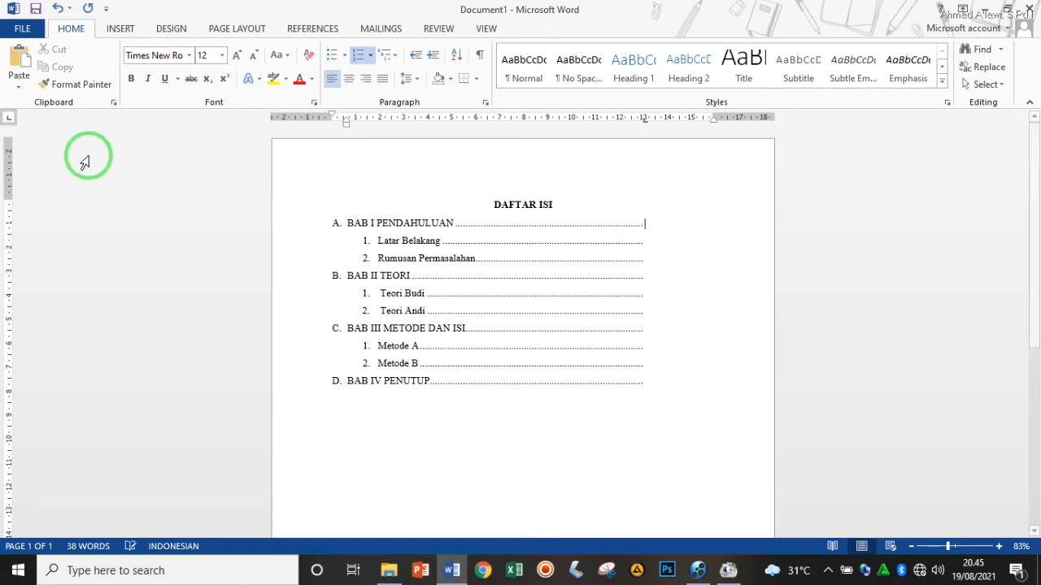
- Set a right-aligned tab stop at about 14 cm for all entries from BAB I PENDAHULUAN to BAB IV PENUTUP
left_click(9, 121)
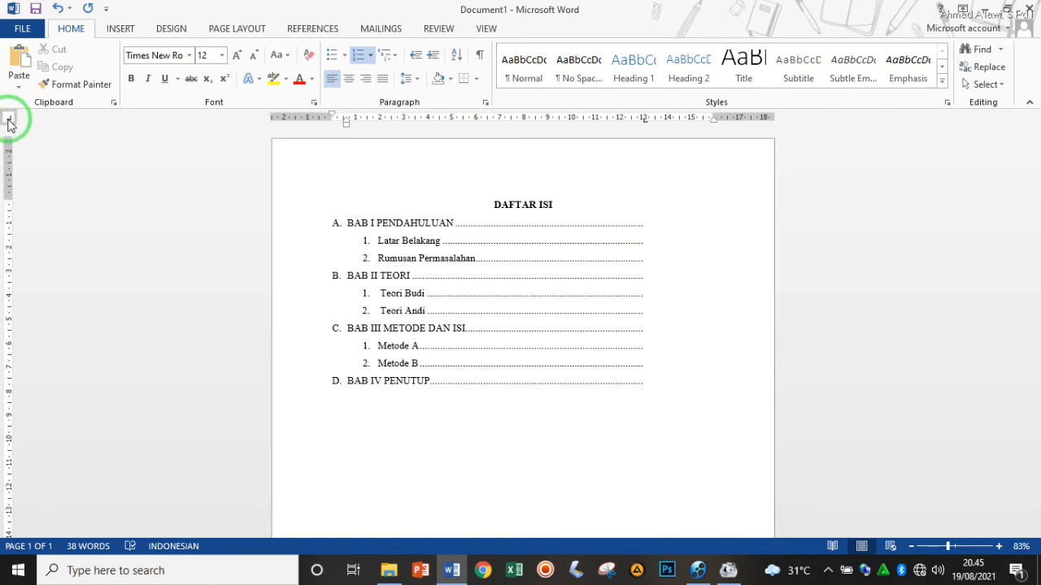
left_click(9, 122)
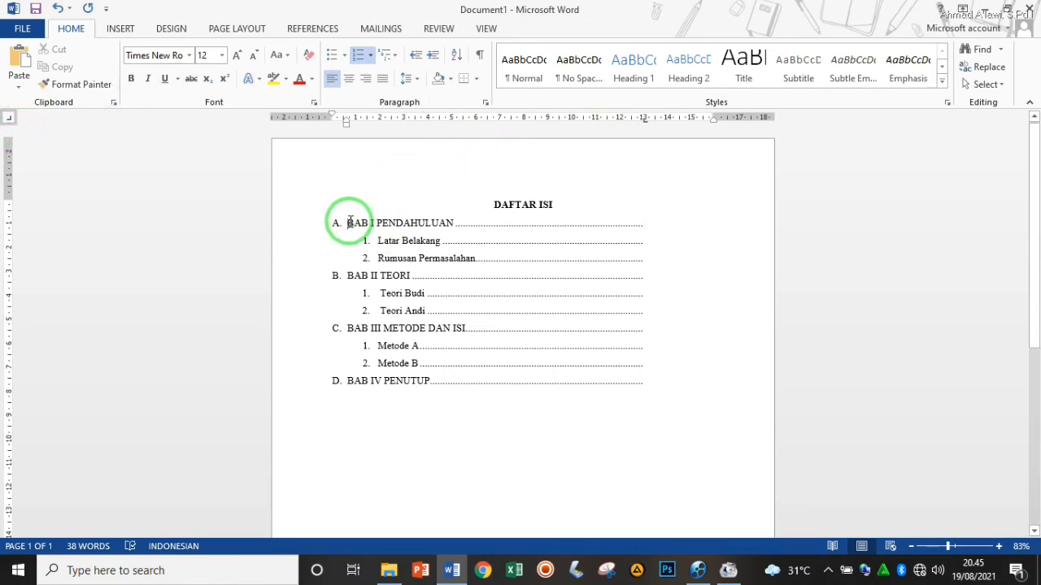
key("shift+Down")
key("shift+Down")
key("shift+Down")
key("shift+Down")
key("shift+Down")
key("shift+Down")
key("shift+Down")
key("shift+Down")
key("shift+Down")
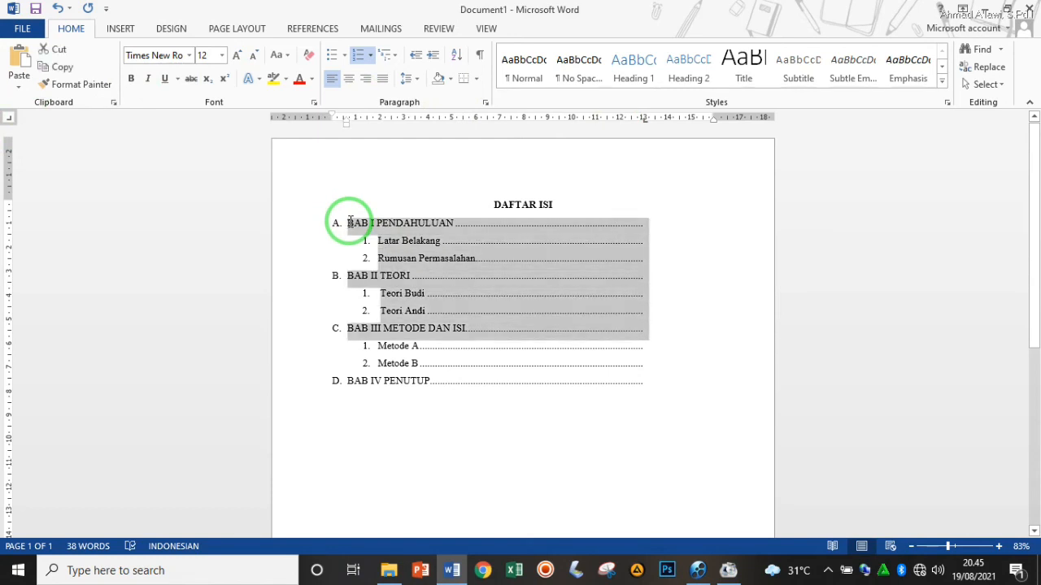
key("shift+Down")
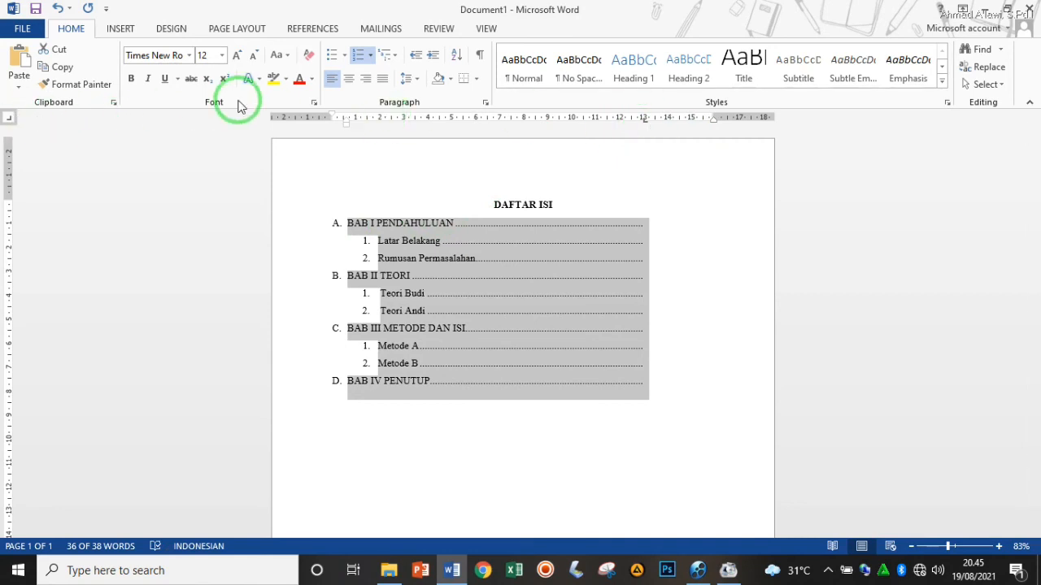
left_click(662, 119)
left_click_drag(665, 122, 667, 122)
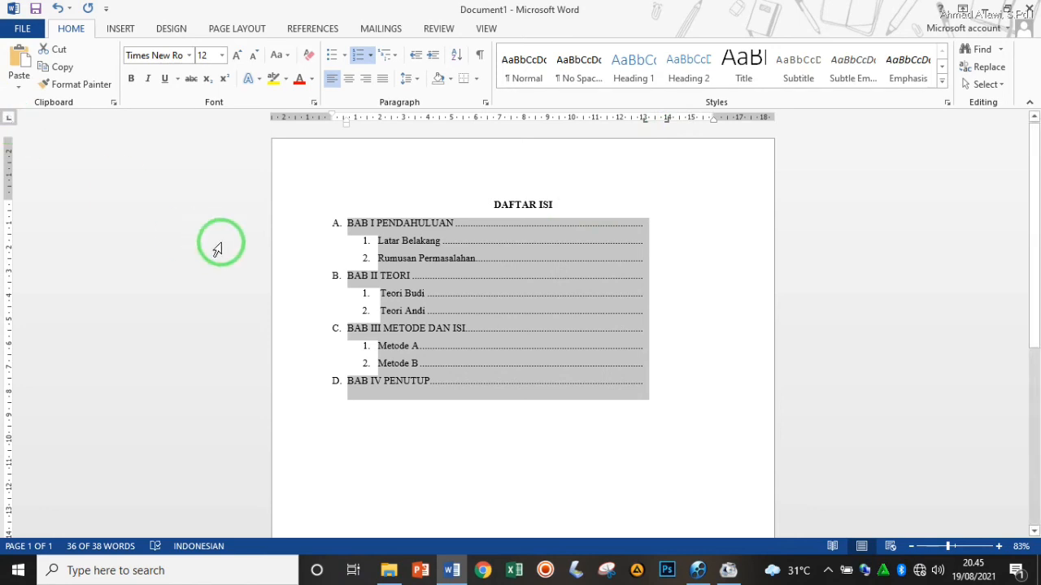
- Enter the page numbers 1, 1, 2, 3, 3, 4, 5, 5, 6 and 7 for the entries in order at the right-aligned tab stop
left_click(649, 230)
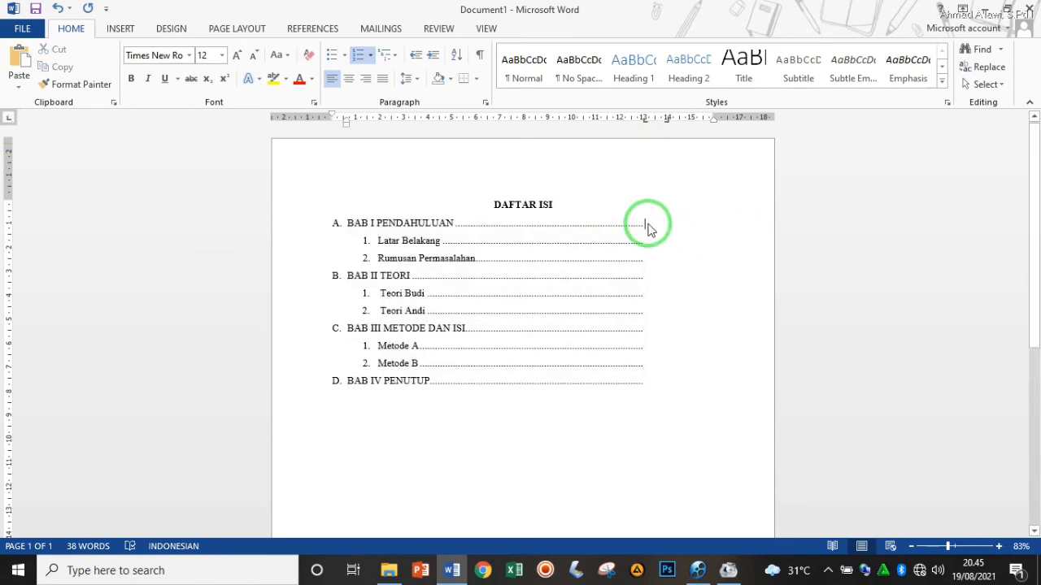
left_click(854, 288)
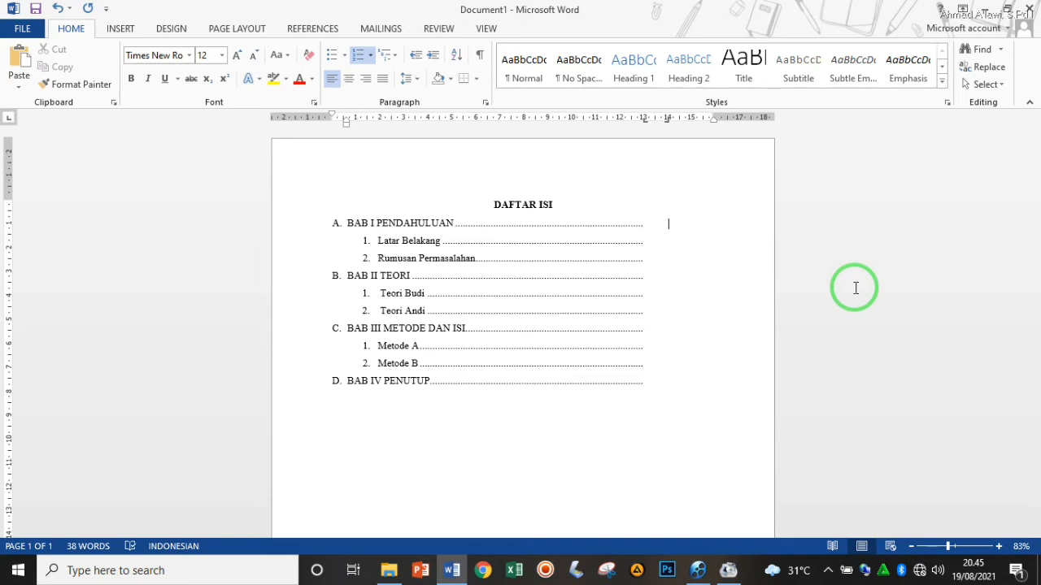
key("Down")
key("Down")
key("Down")
key("Up")
key("Down")
type("5")
key("Down")
type("6")
key("Down")
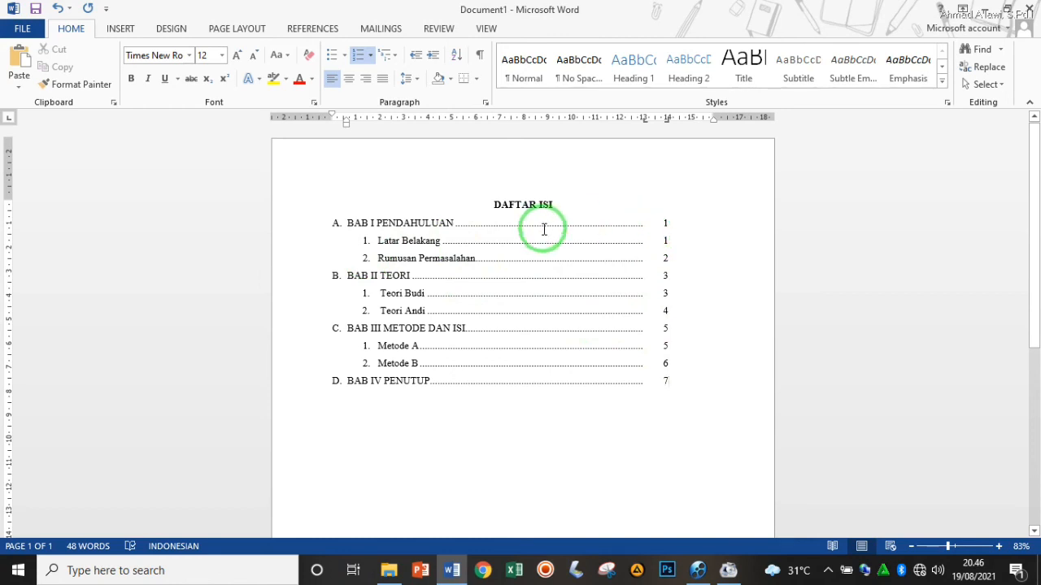
- Check the indent and spacing settings of the BAB IV PENUTUP paragraph and look over the whole page
left_click(485, 103)
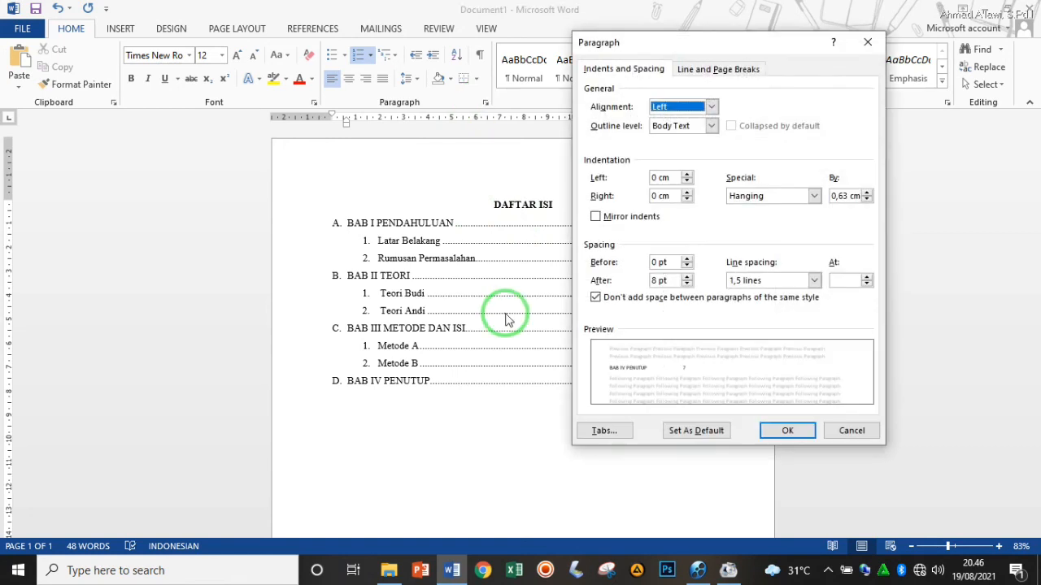
left_click(875, 432)
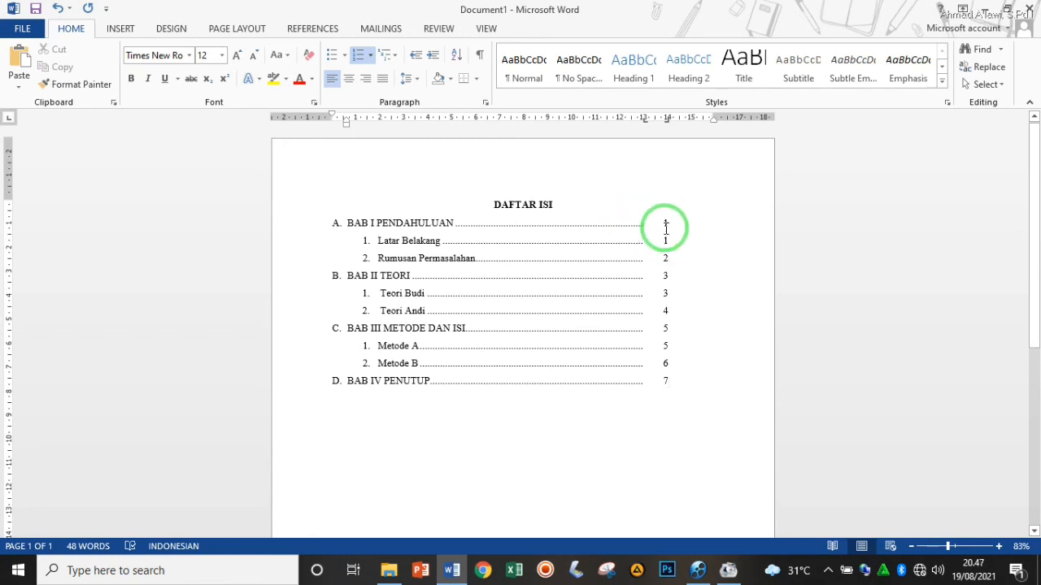
scroll(569, 294, "down", 7)
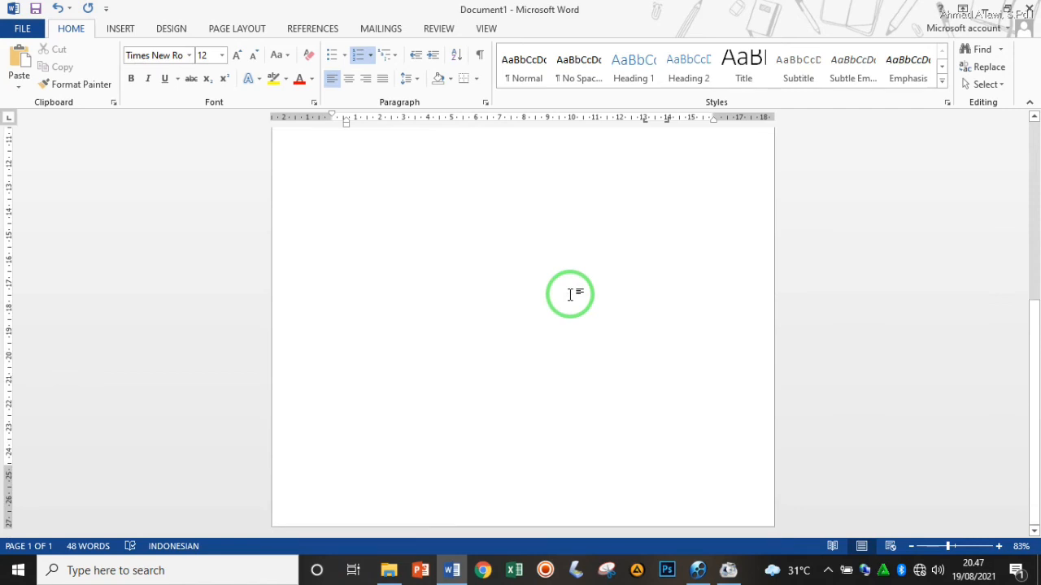
key("Page_Up")
key("Page_Down")
key("Page_Up")
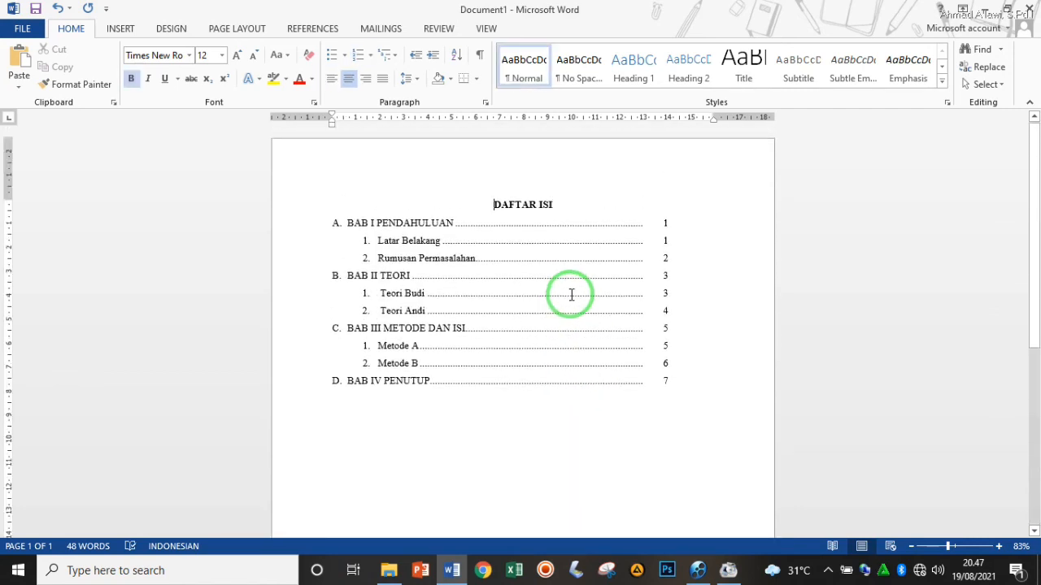
scroll(571, 294, "down", 5)
scroll(572, 294, "up", 5)
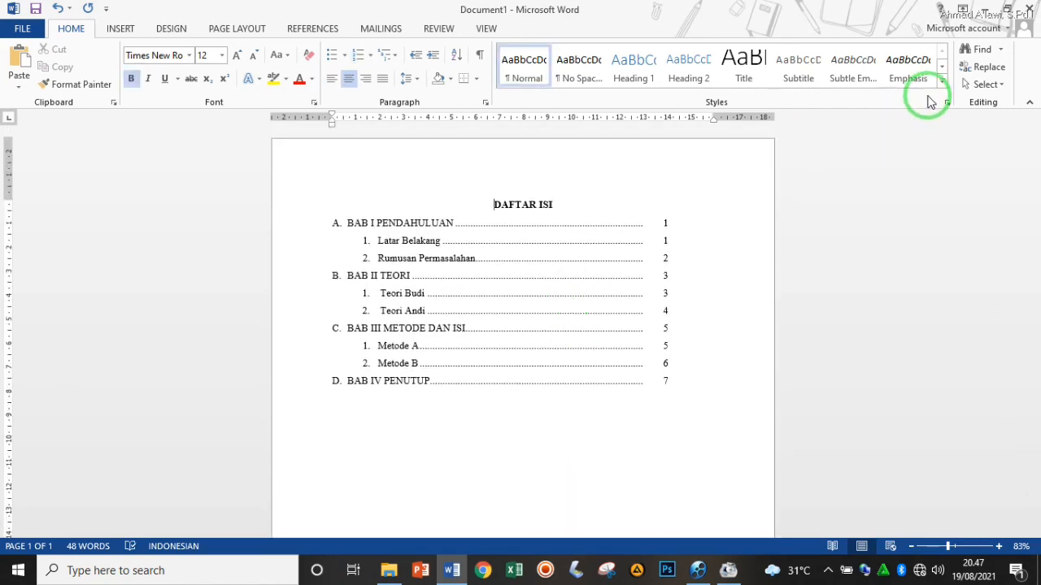
- Try Heading 1 on the DAFTAR ISI title and Heading 2 on the BAB I PENDAHULUAN entry, and undo both styles
left_click(940, 88)
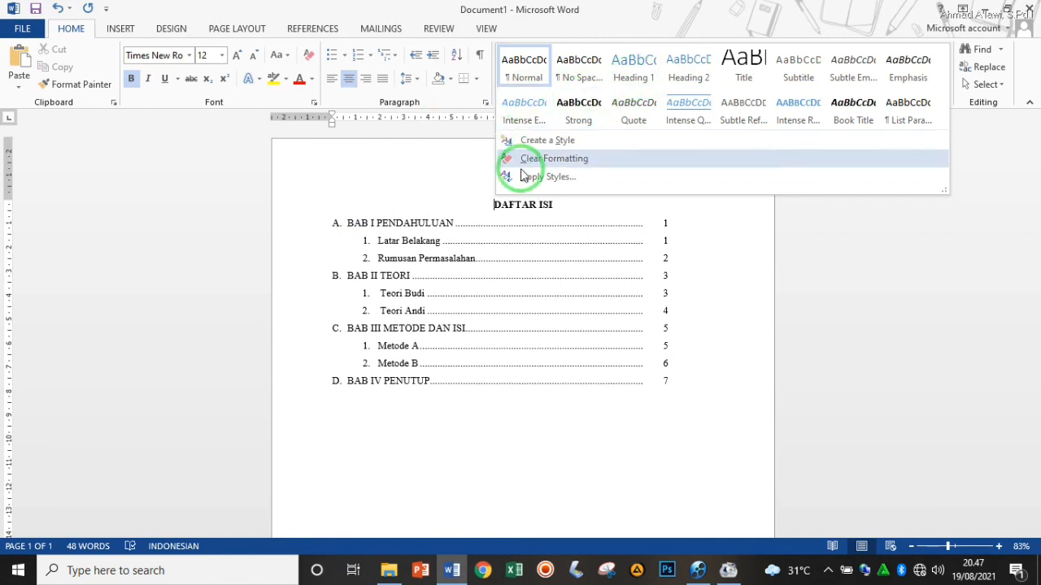
left_click(490, 268)
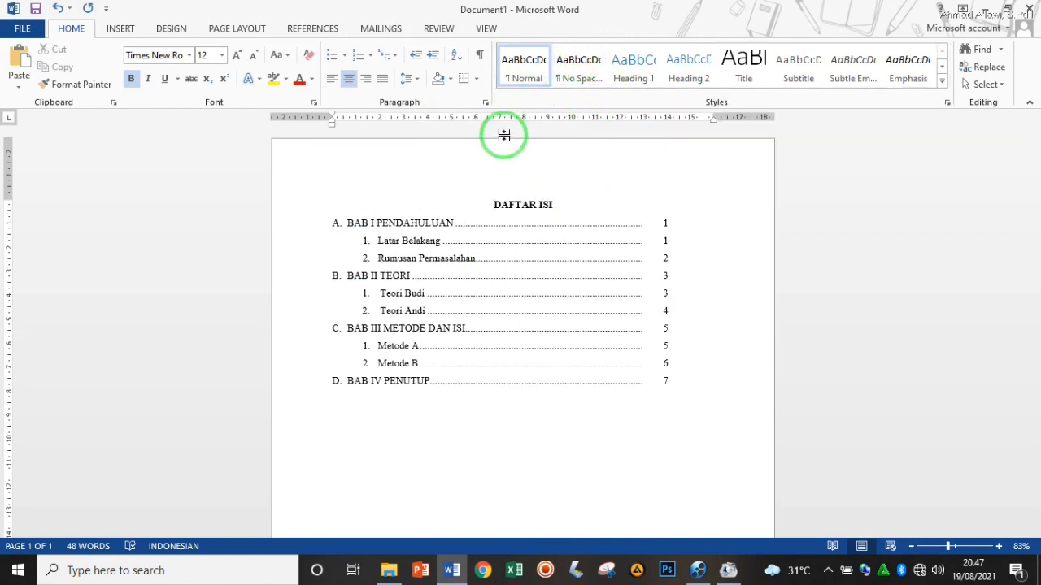
left_click(942, 83)
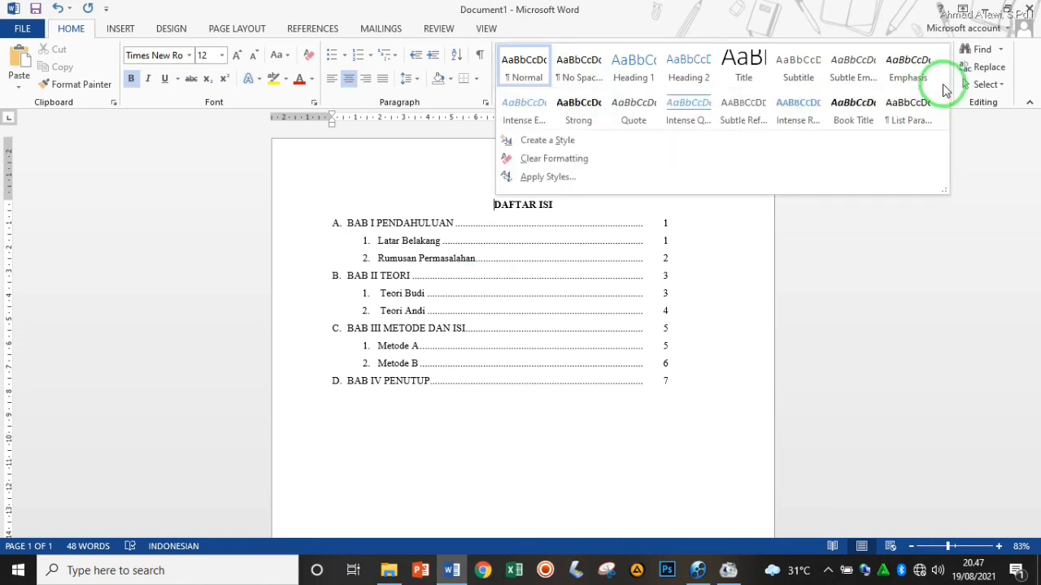
left_click(621, 75)
left_click(621, 79)
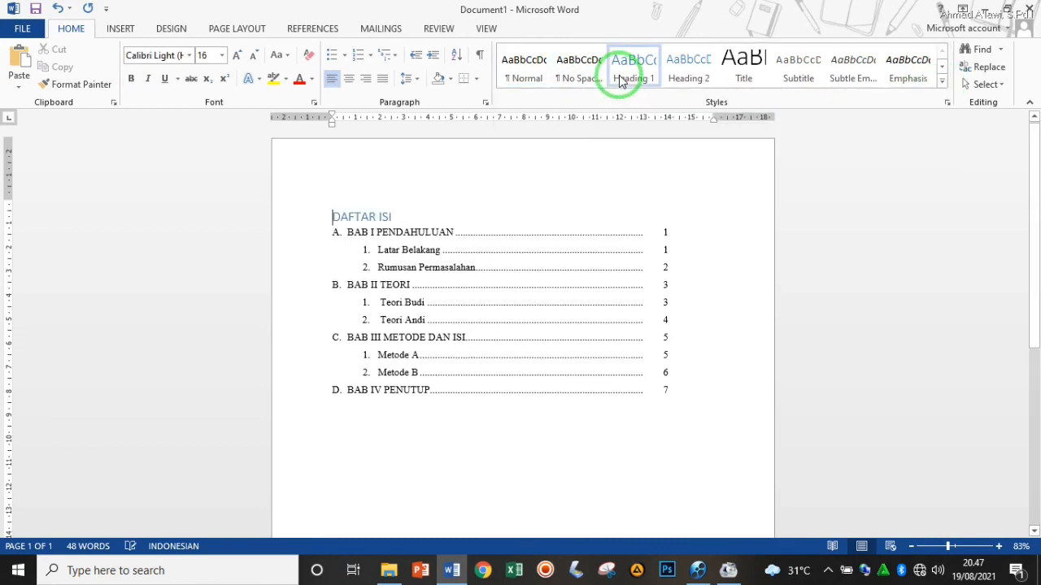
left_click(339, 230)
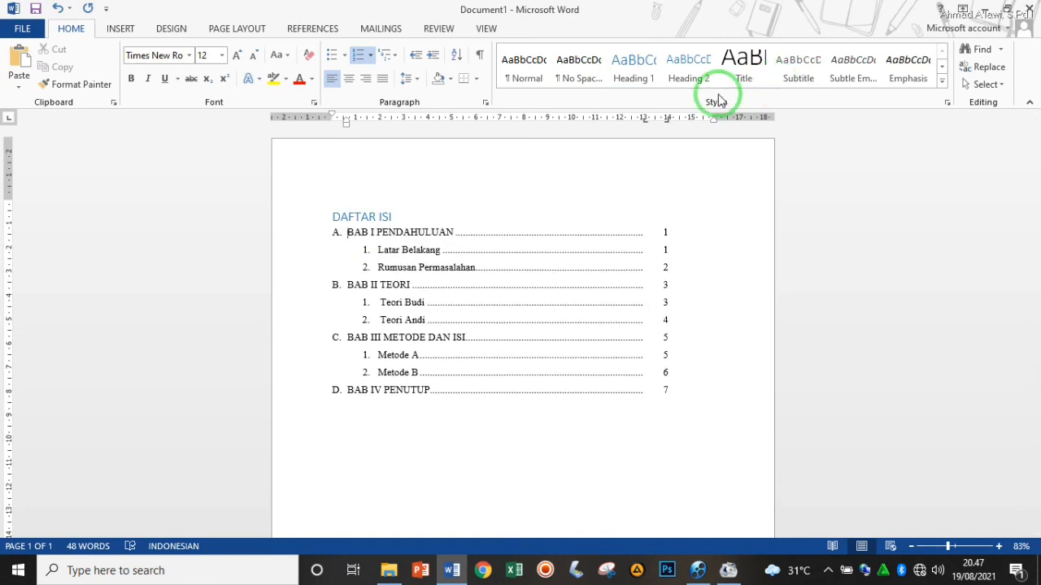
left_click(693, 82)
left_click(672, 172)
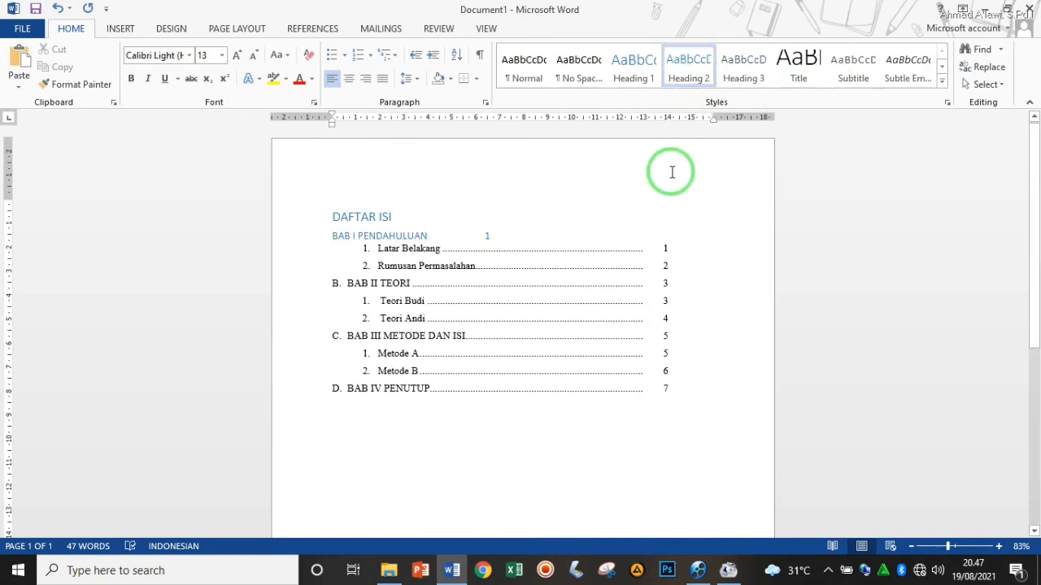
key("ctrl+z")
key("ctrl+z")
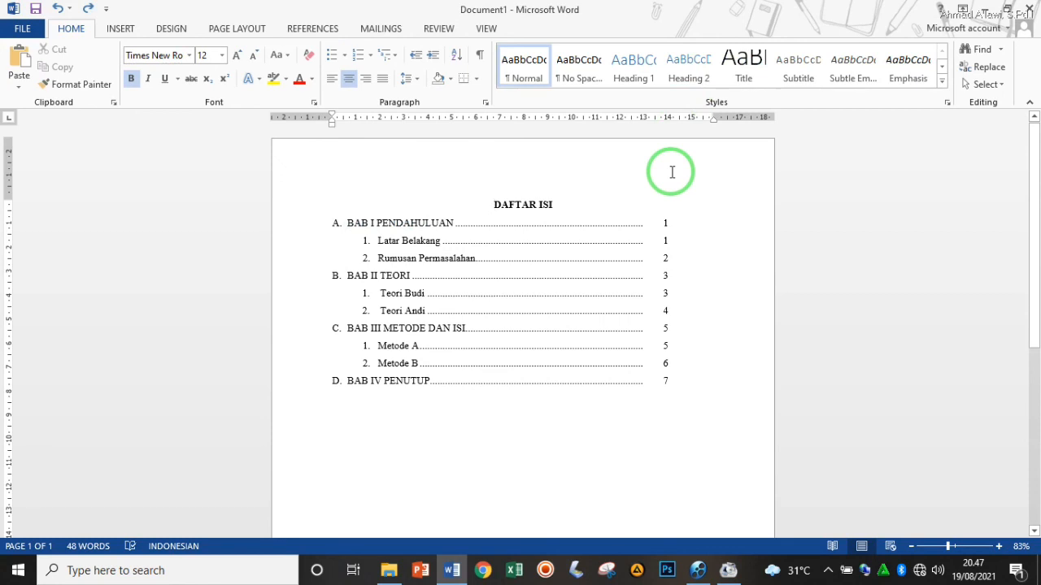
left_click(942, 81)
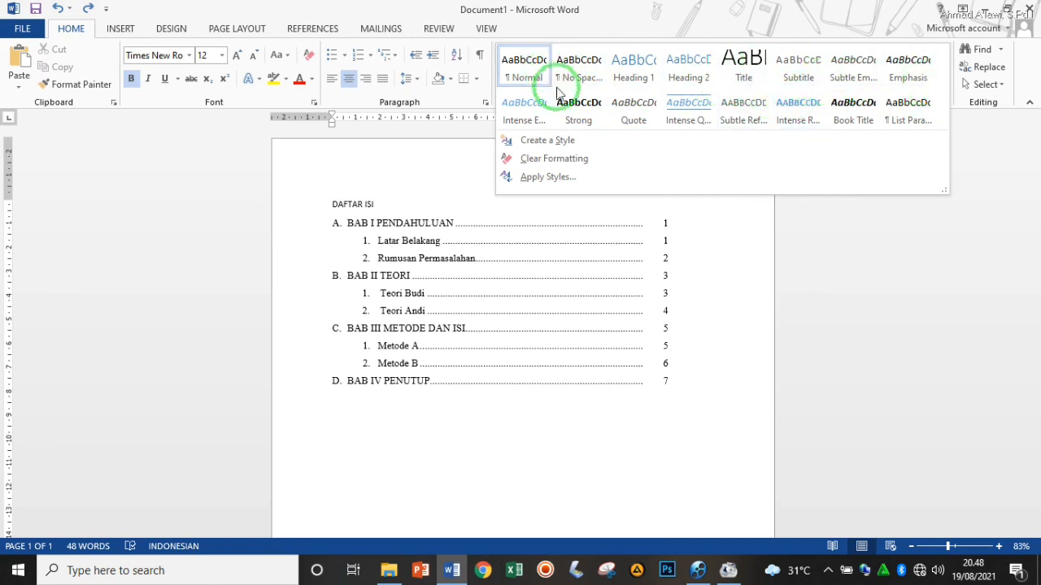
left_click(797, 252)
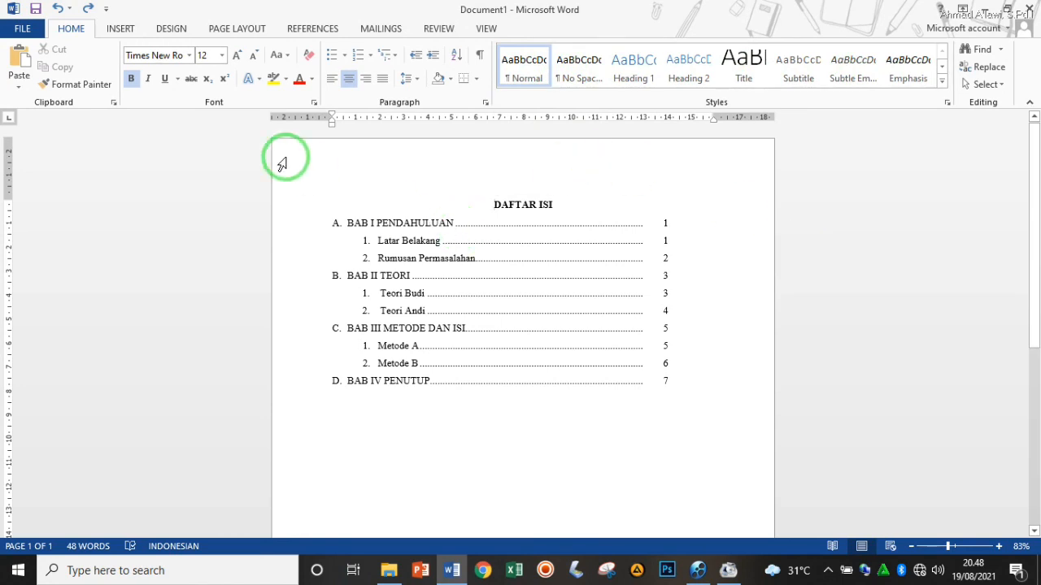
left_click(349, 177)
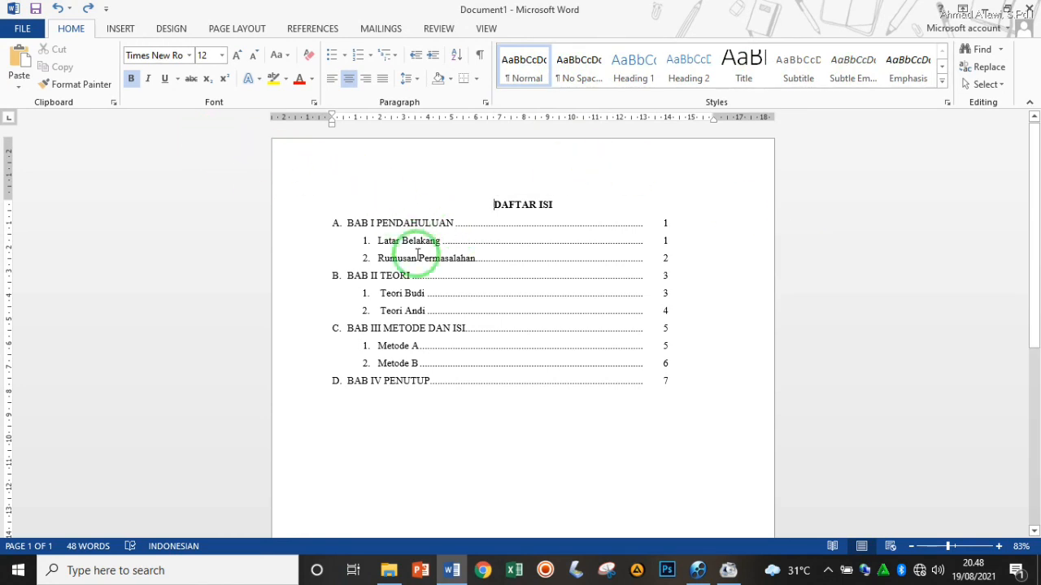